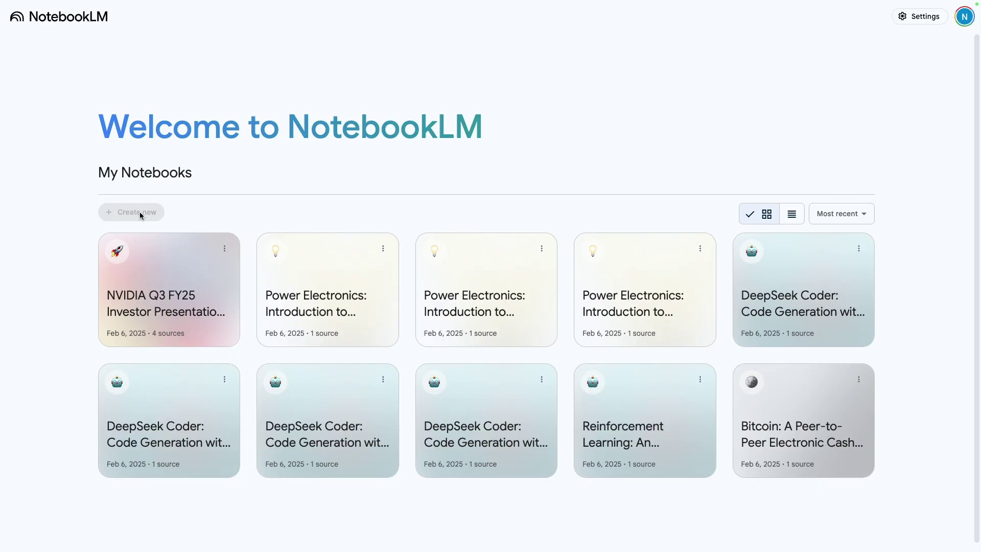
- Upload bitcoin.pdf as a source and ask one of the suggested questions about the whitepaper
{"action": "left_click", "coordinate": [192, 71]}
{"action": "left_click", "coordinate": [516, 281]}
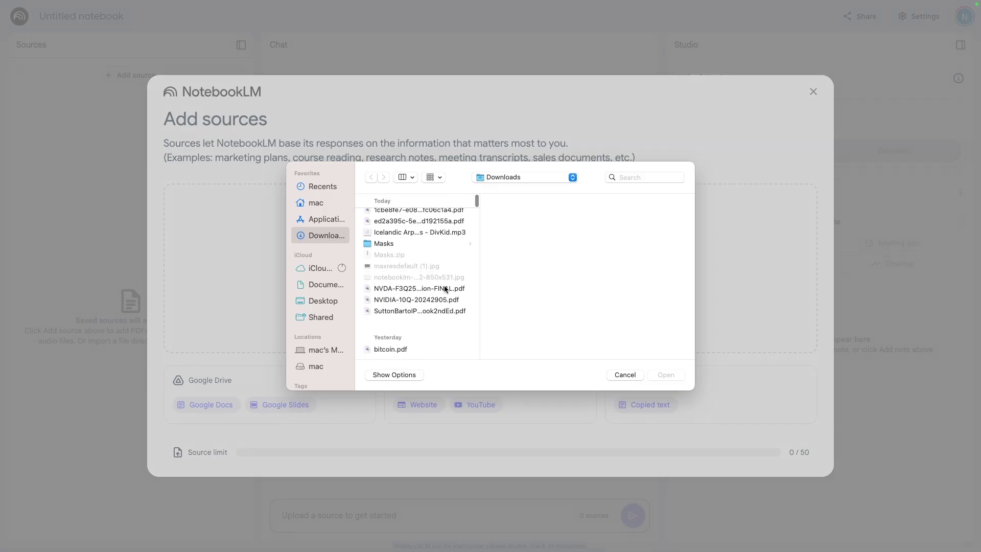
{"action": "left_click", "coordinate": [452, 348]}
{"action": "left_click", "coordinate": [673, 375]}
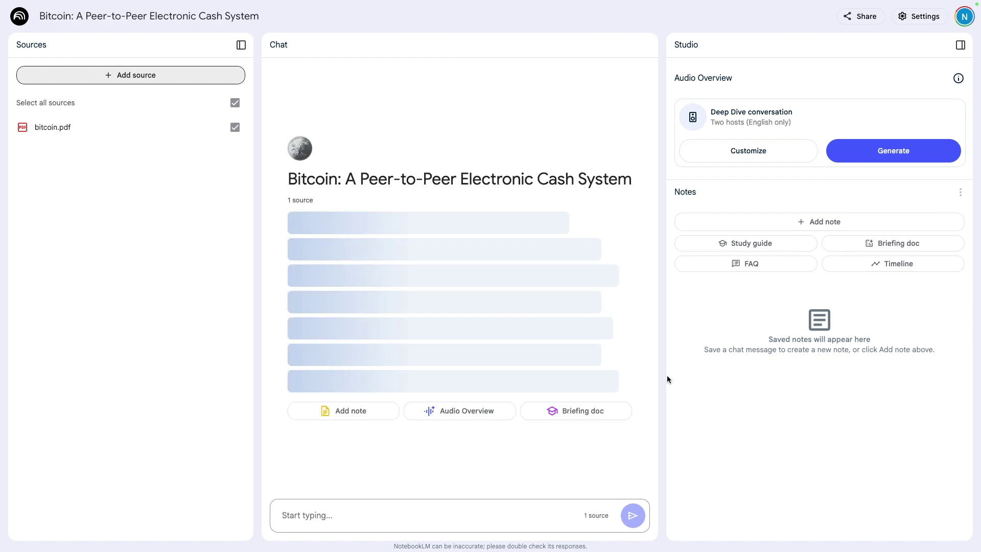
{"action": "left_click", "coordinate": [637, 519]}
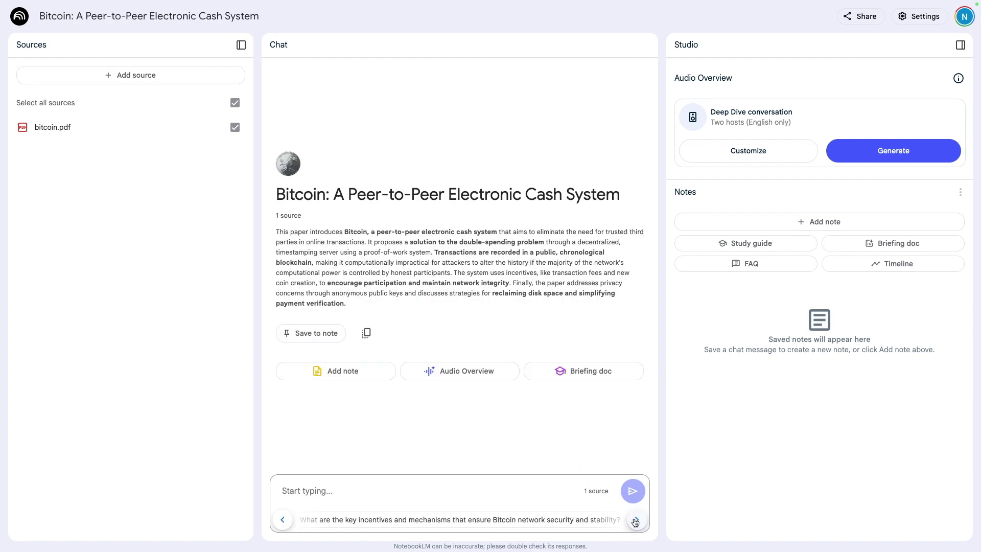
{"action": "left_click", "coordinate": [585, 519]}
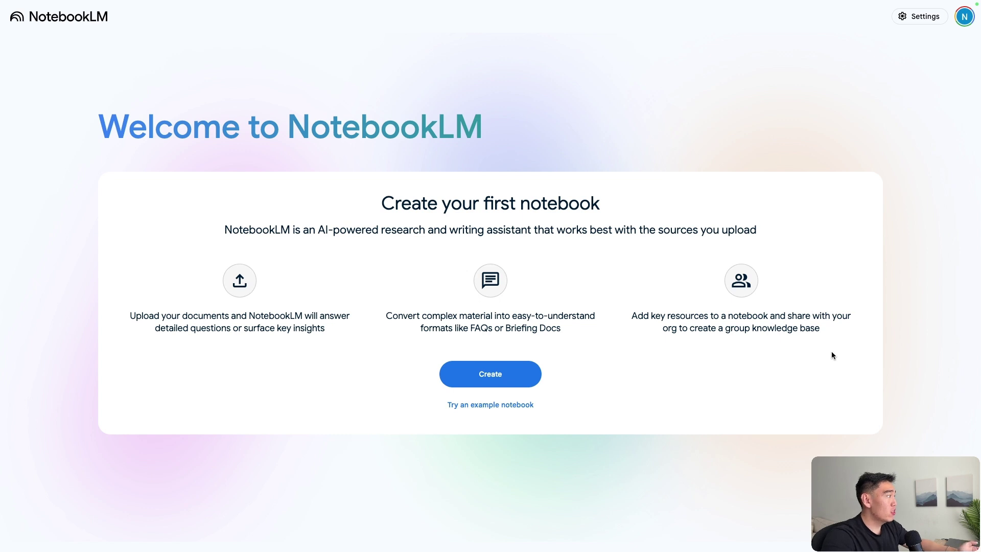
- Create a new empty notebook from the 'Create your first notebook' card
{"action": "left_click", "coordinate": [533, 374]}
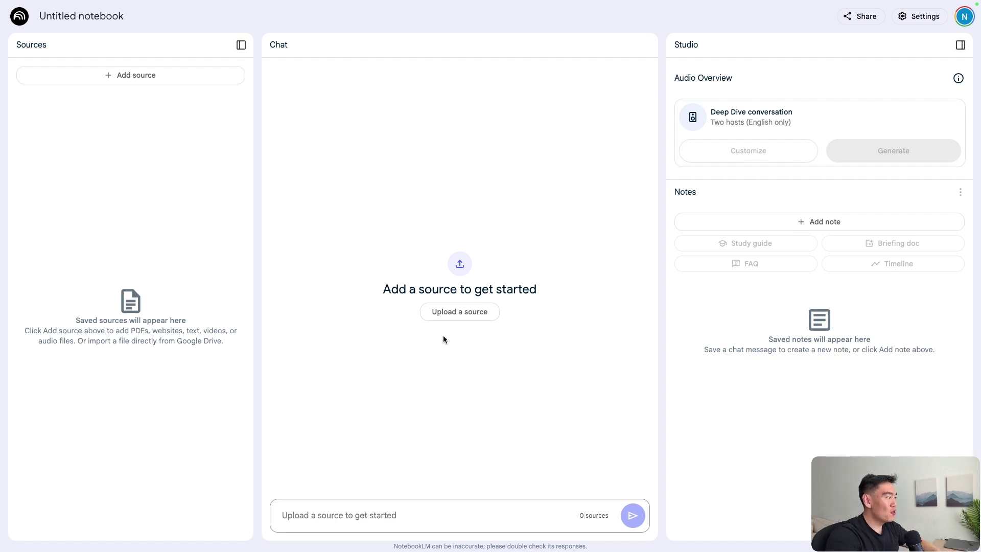
- Upload bitcoin.pdf from the Downloads folder as the notebook's source
{"action": "left_click", "coordinate": [464, 313]}
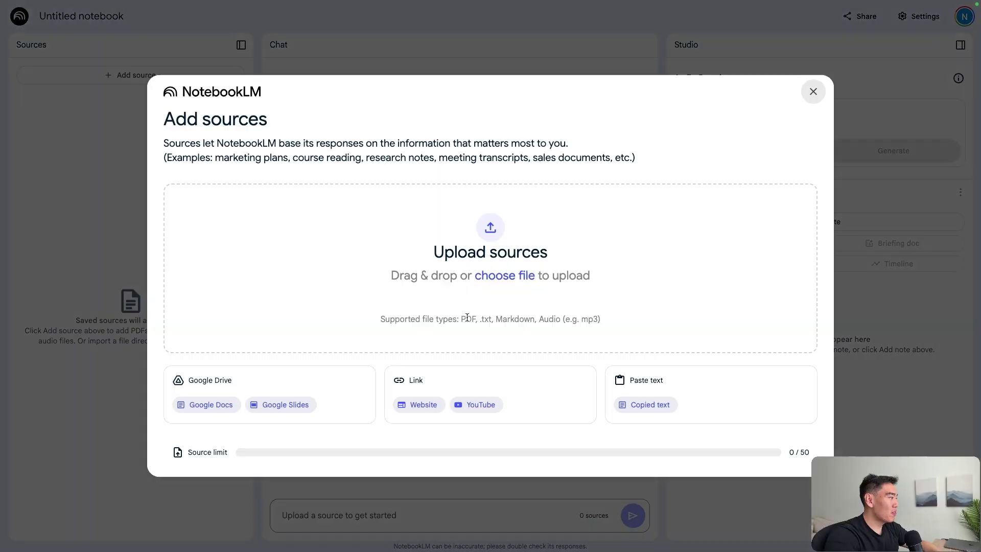
{"action": "left_click", "coordinate": [506, 276]}
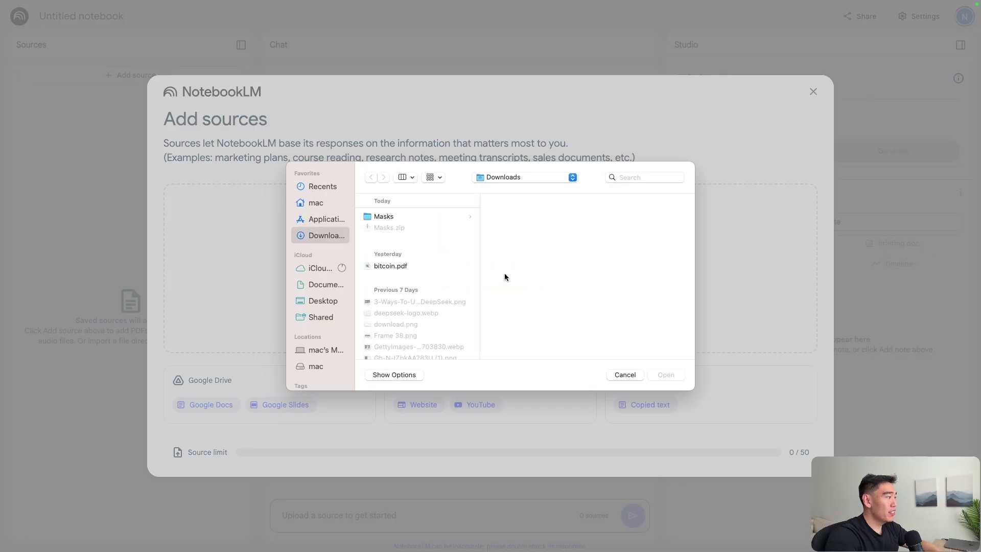
{"action": "scroll", "coordinate": [456, 275], "scroll_direction": "down", "scroll_amount": 2}
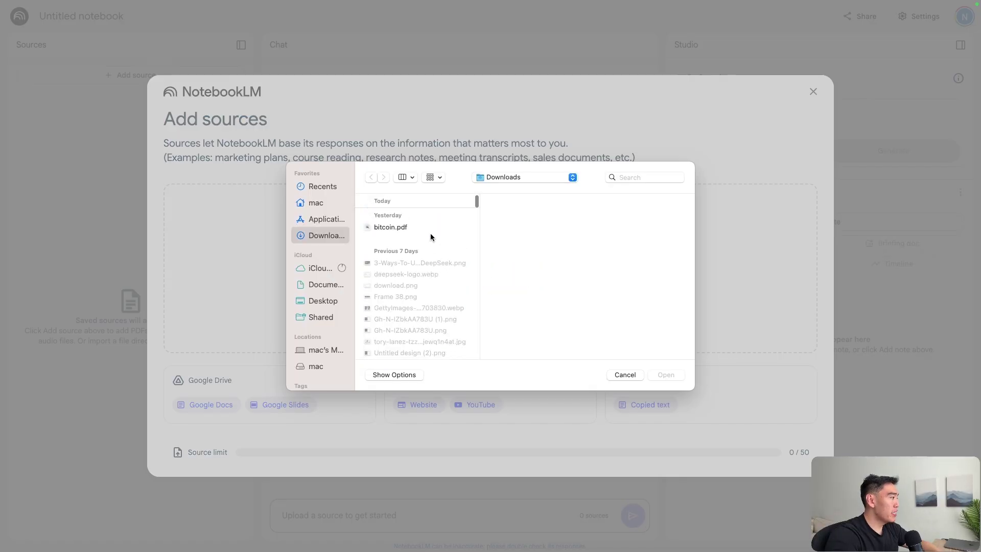
{"action": "left_click", "coordinate": [430, 227]}
{"action": "key", "text": "Return"}
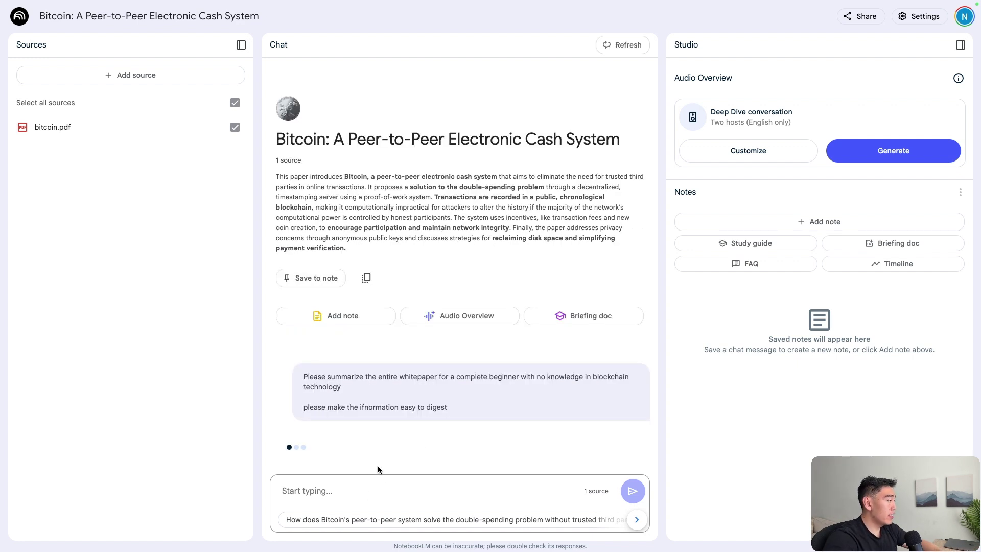
- Review the beginner-friendly whitepaper summary and open citation 1 to see the highlighted abstract
{"action": "left_click", "coordinate": [351, 498]}
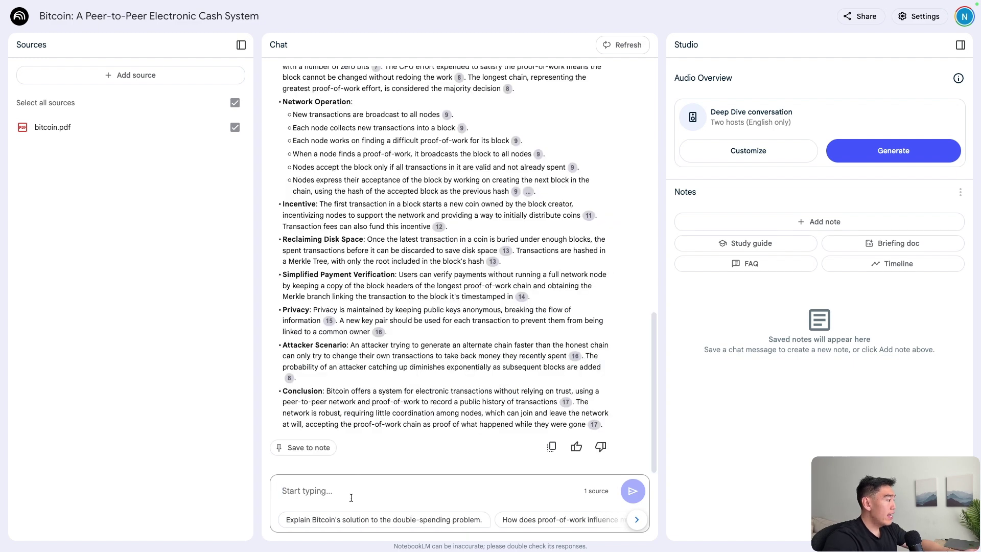
{"action": "scroll", "coordinate": [349, 435], "scroll_direction": "up", "scroll_amount": 3}
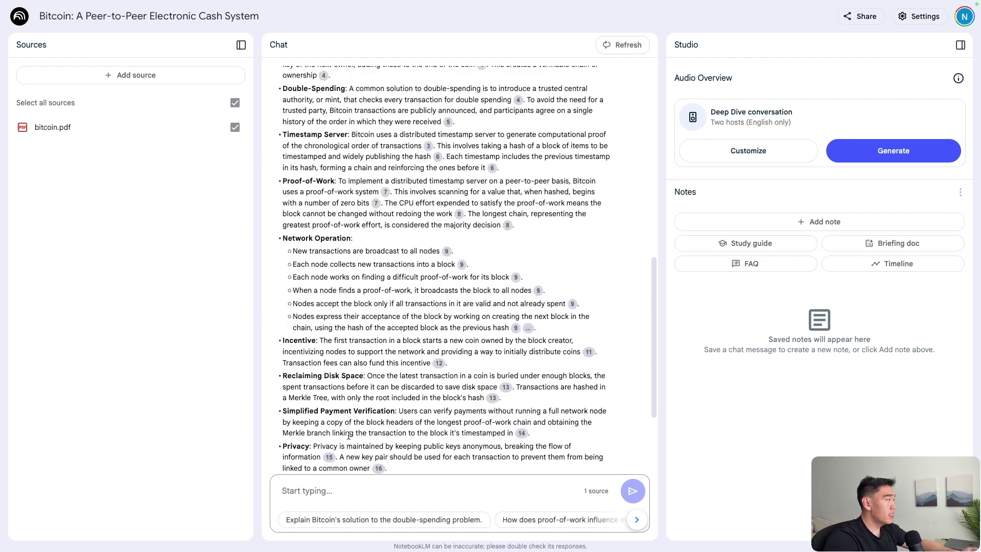
{"action": "scroll", "coordinate": [338, 384], "scroll_direction": "up", "scroll_amount": 5}
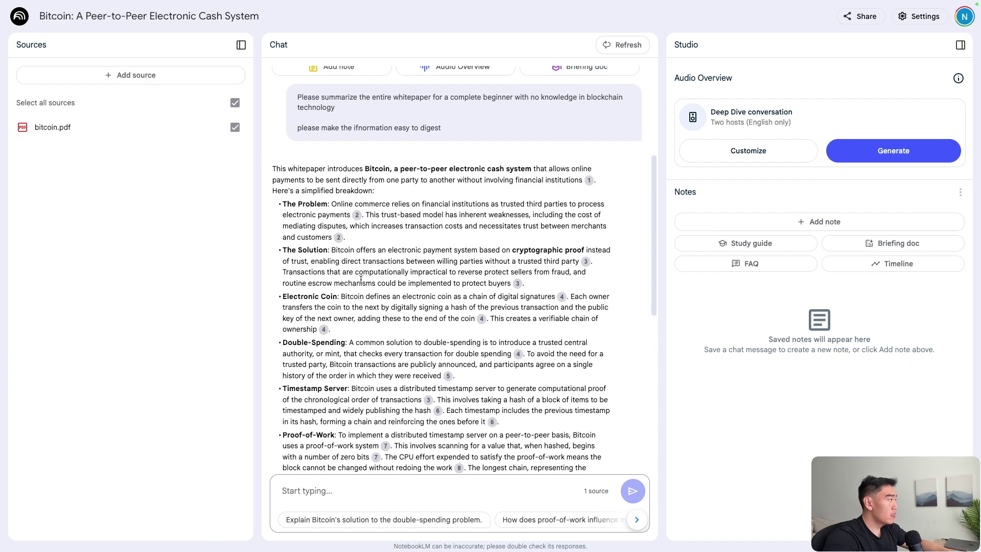
{"action": "left_click", "coordinate": [589, 181]}
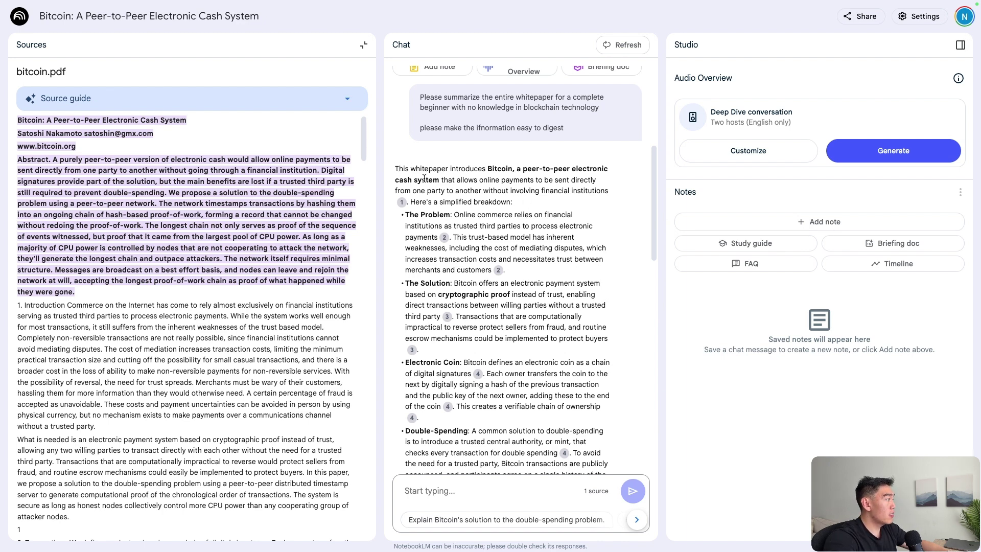
{"action": "scroll", "coordinate": [443, 248], "scroll_direction": "down", "scroll_amount": 1}
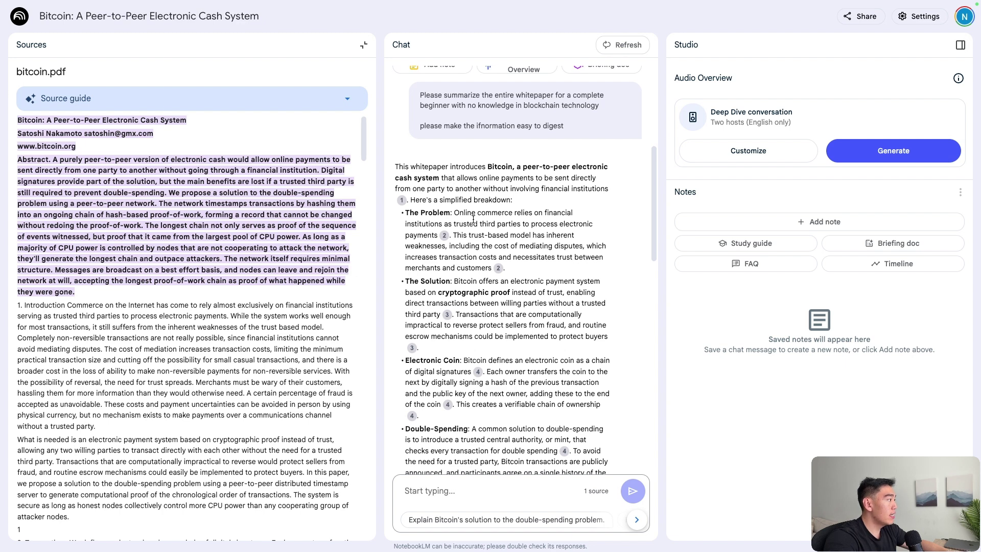
{"action": "left_click_drag", "start_coordinate": [452, 224], "coordinate": [527, 264]}
{"action": "scroll", "coordinate": [483, 245], "scroll_direction": "down", "scroll_amount": 2}
{"action": "left_click", "coordinate": [464, 229]}
{"action": "scroll", "coordinate": [464, 309], "scroll_direction": "down", "scroll_amount": 3}
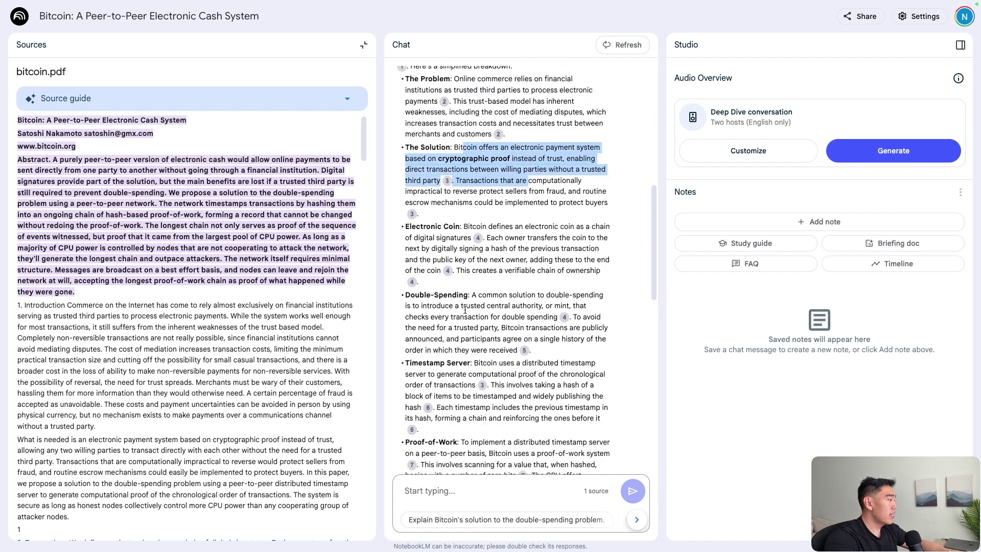
{"action": "scroll", "coordinate": [464, 309], "scroll_direction": "down", "scroll_amount": 6}
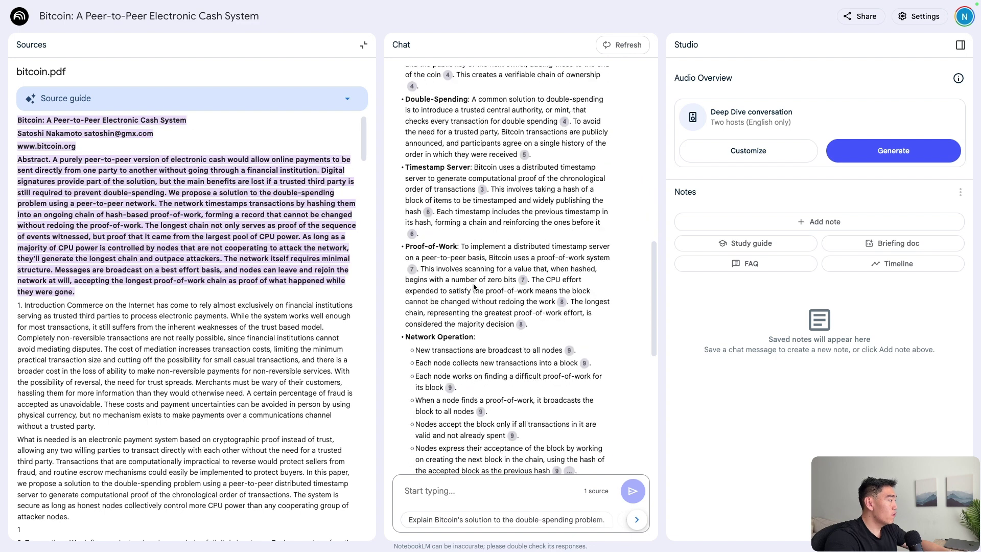
{"action": "scroll", "coordinate": [474, 287], "scroll_direction": "down", "scroll_amount": 2}
{"action": "scroll", "coordinate": [528, 337], "scroll_direction": "down", "scroll_amount": 2}
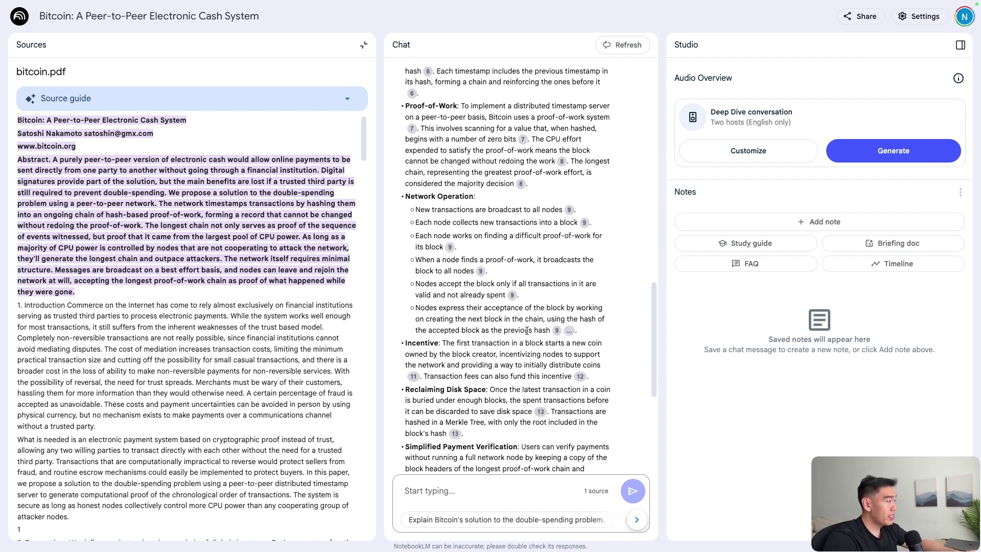
{"action": "mouse_move", "coordinate": [511, 296]}
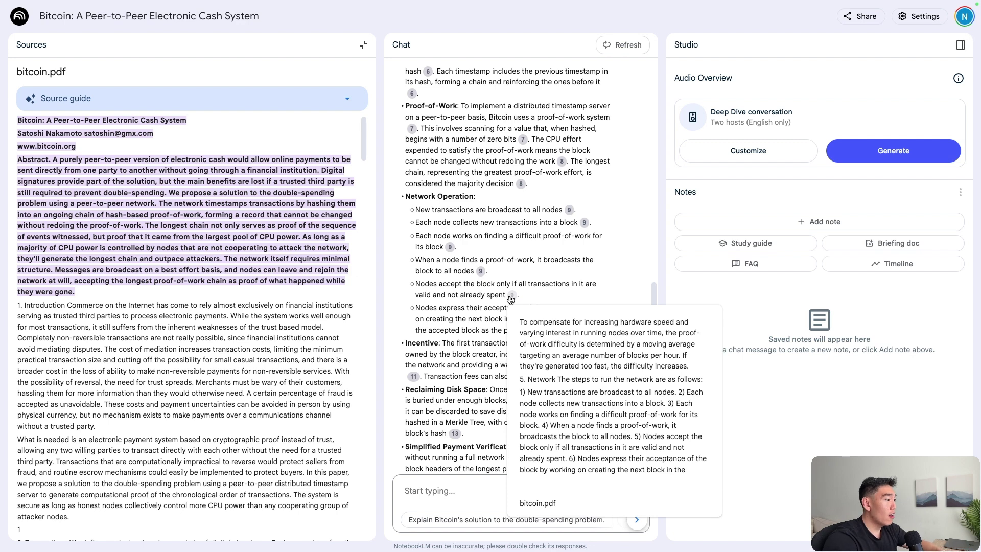
{"action": "scroll", "coordinate": [500, 222], "scroll_direction": "down", "scroll_amount": 1}
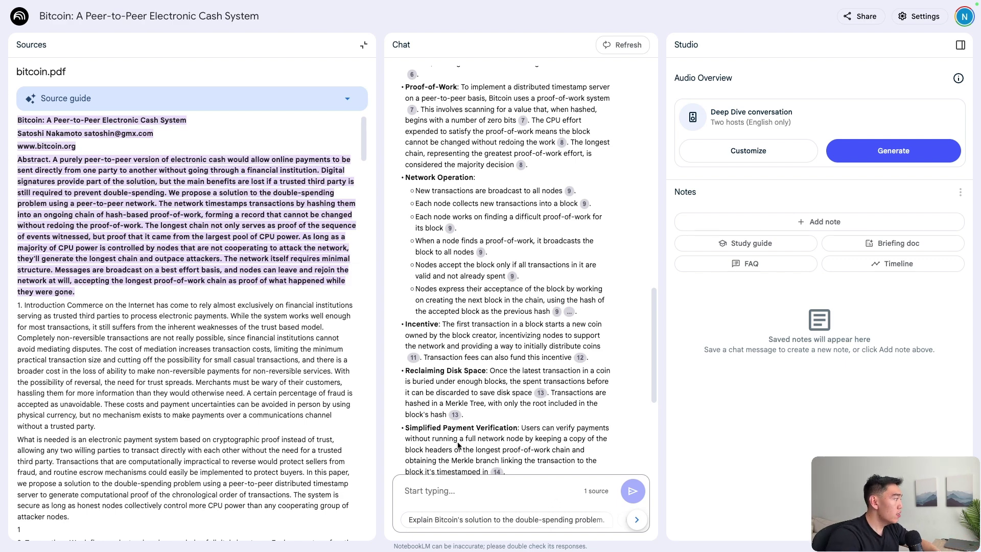
{"action": "scroll", "coordinate": [267, 375], "scroll_direction": "down", "scroll_amount": 20}
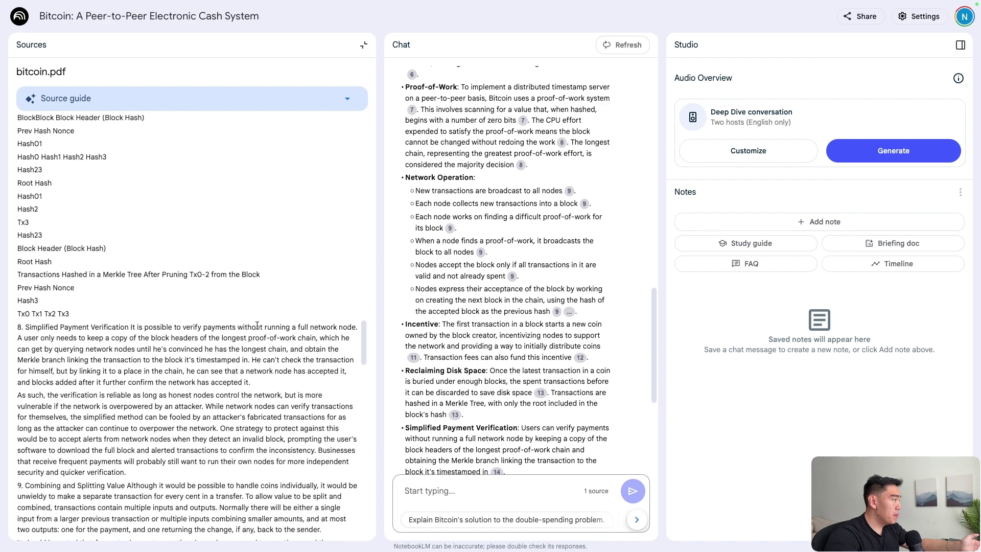
{"action": "scroll", "coordinate": [257, 325], "scroll_direction": "down", "scroll_amount": 15}
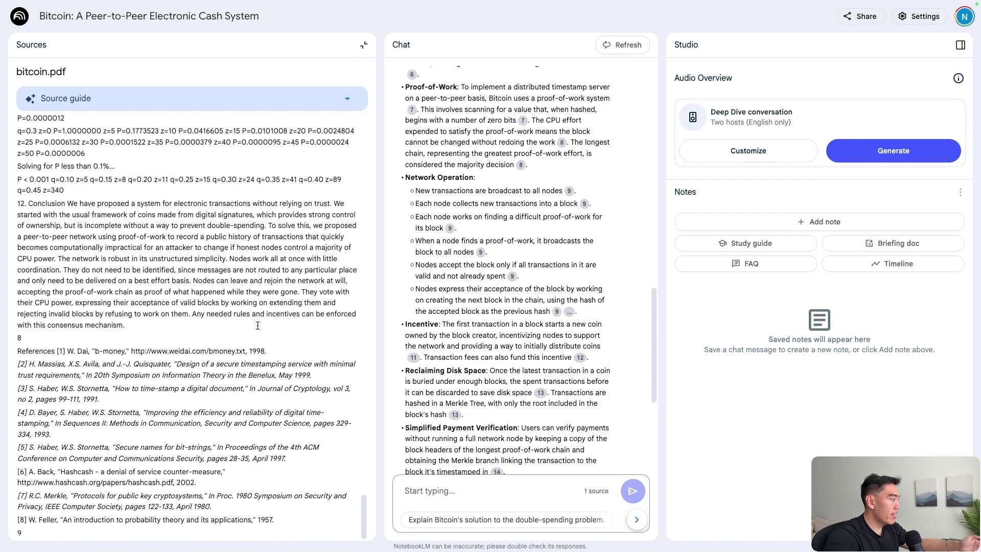
{"action": "scroll", "coordinate": [266, 327], "scroll_direction": "up", "scroll_amount": 10}
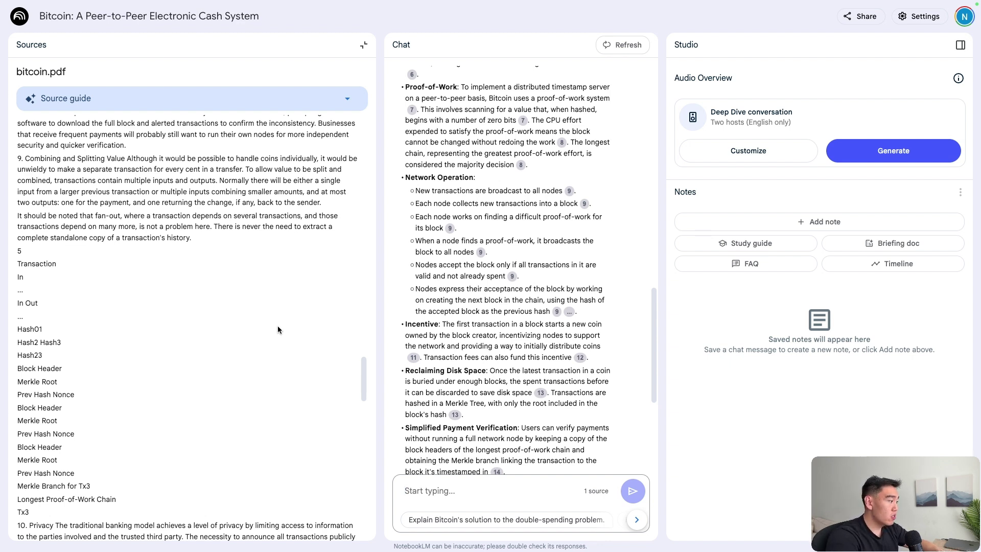
- Ask 'What problems does bitcoin solve? please be specific in use cases' and read the reply
{"action": "type", "text": "Wh"}
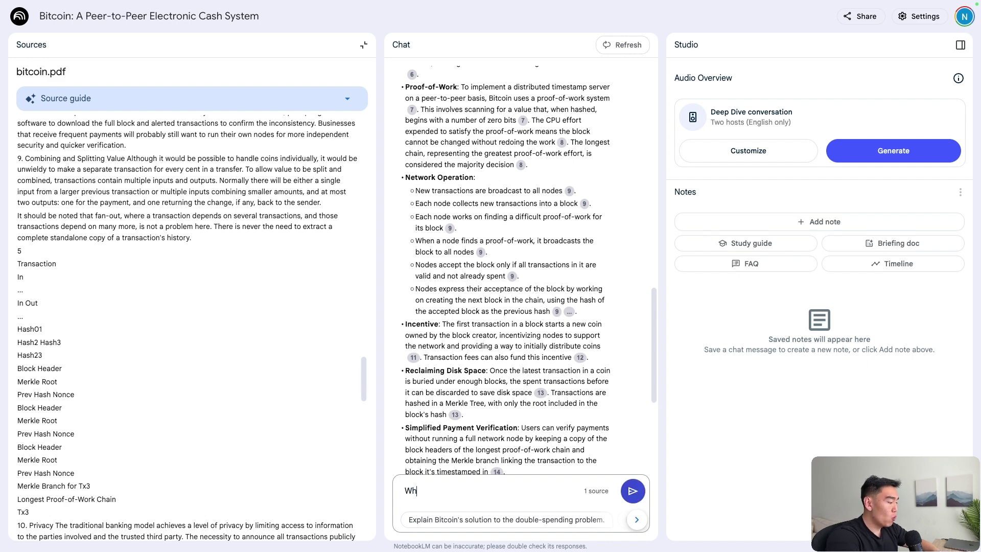
{"action": "type", "text": "at problems does bitcoin solve? please be specific in use cases"}
{"action": "key", "text": "Return"}
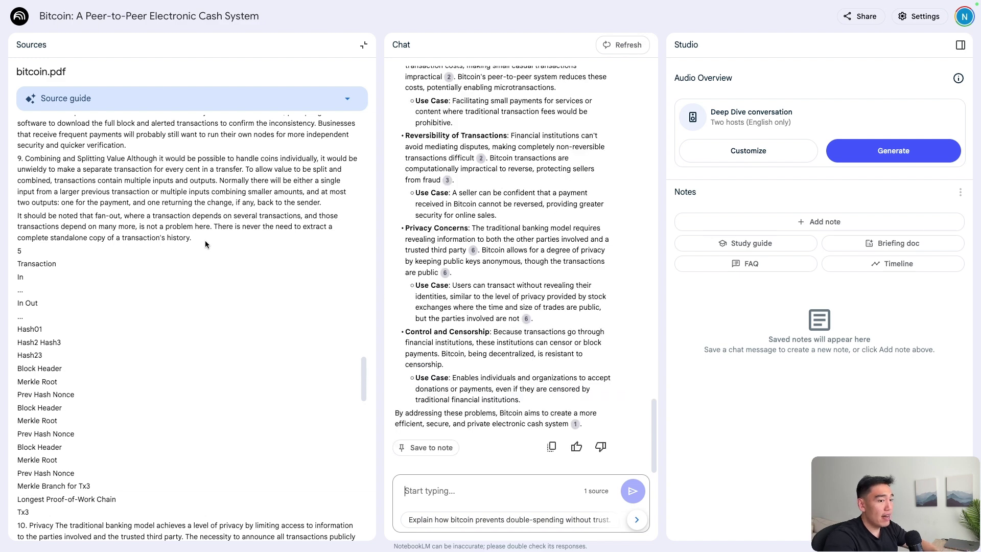
{"action": "scroll", "coordinate": [503, 261], "scroll_direction": "up", "scroll_amount": 3}
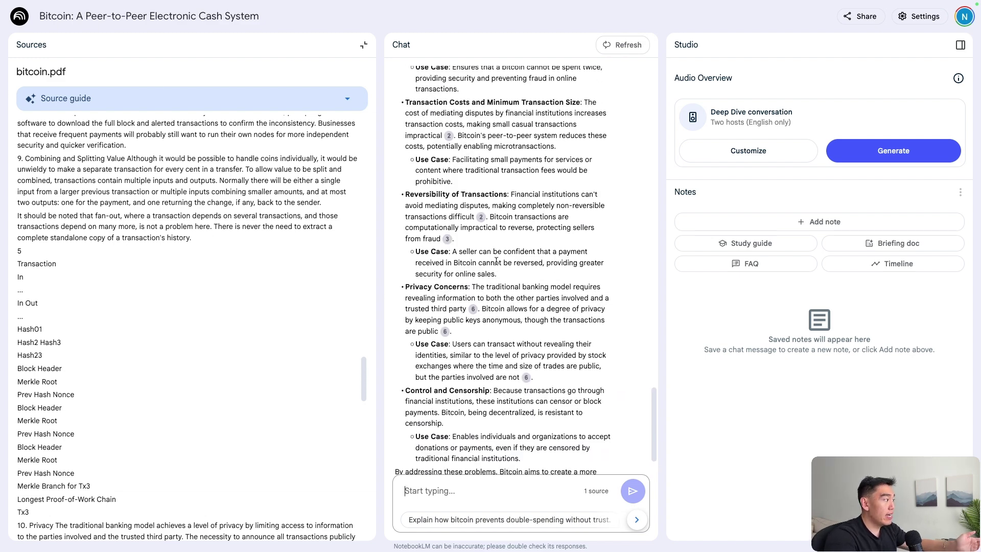
{"action": "scroll", "coordinate": [503, 262], "scroll_direction": "up", "scroll_amount": 6}
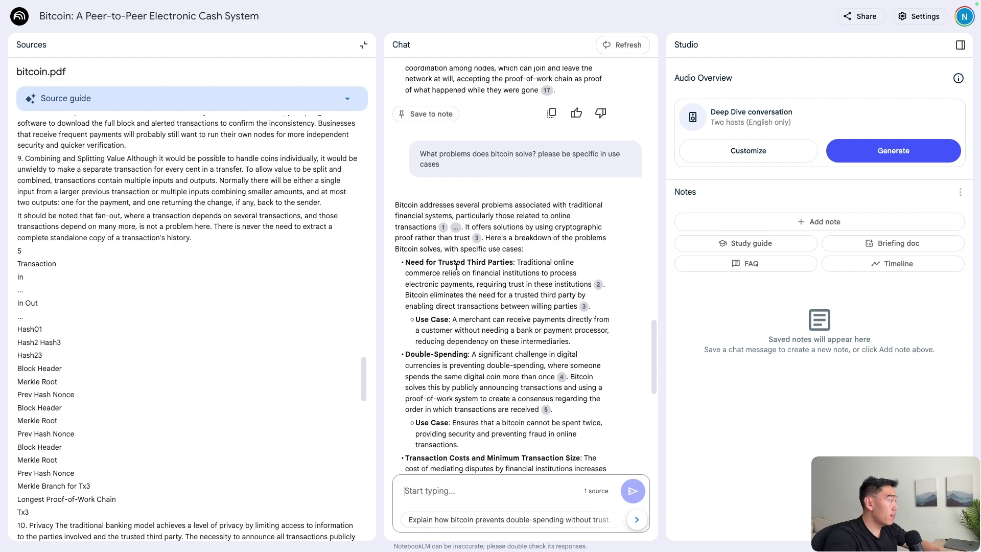
{"action": "scroll", "coordinate": [422, 245], "scroll_direction": "down", "scroll_amount": 8}
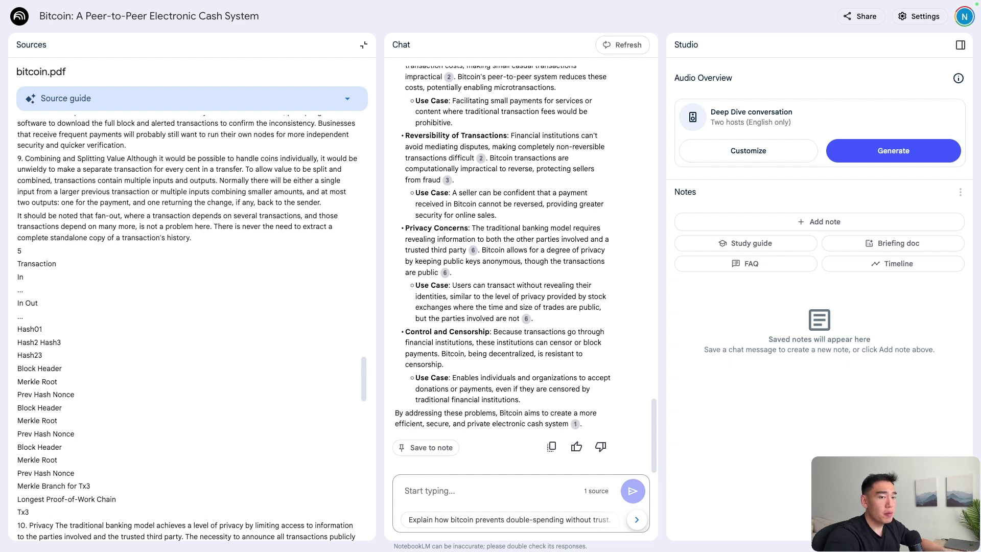
- Generate a Study guide note from the Bitcoin whitepaper and scroll through it
{"action": "left_click", "coordinate": [791, 247]}
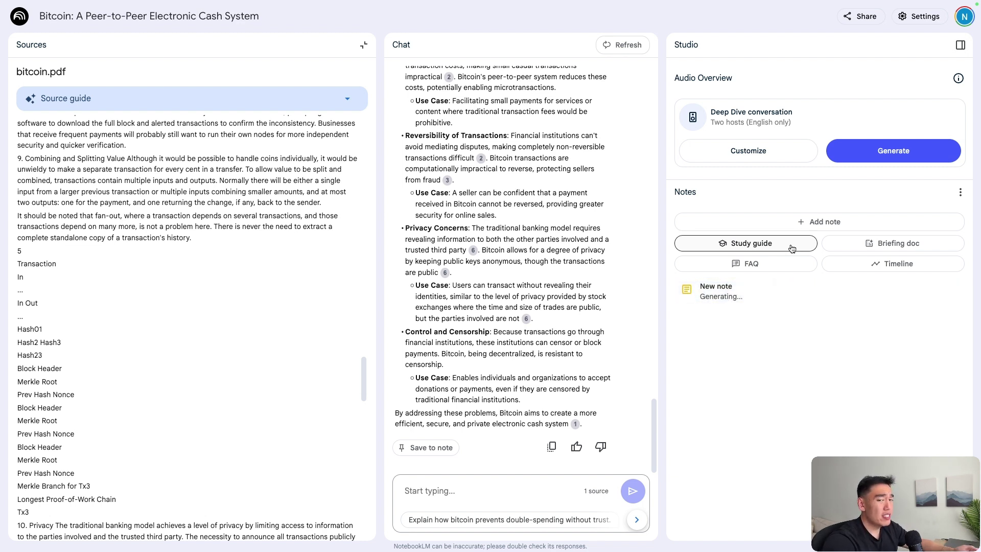
{"action": "scroll", "coordinate": [199, 282], "scroll_direction": "down", "scroll_amount": 1}
{"action": "scroll", "coordinate": [215, 296], "scroll_direction": "down", "scroll_amount": 15}
{"action": "scroll", "coordinate": [250, 318], "scroll_direction": "up", "scroll_amount": 14}
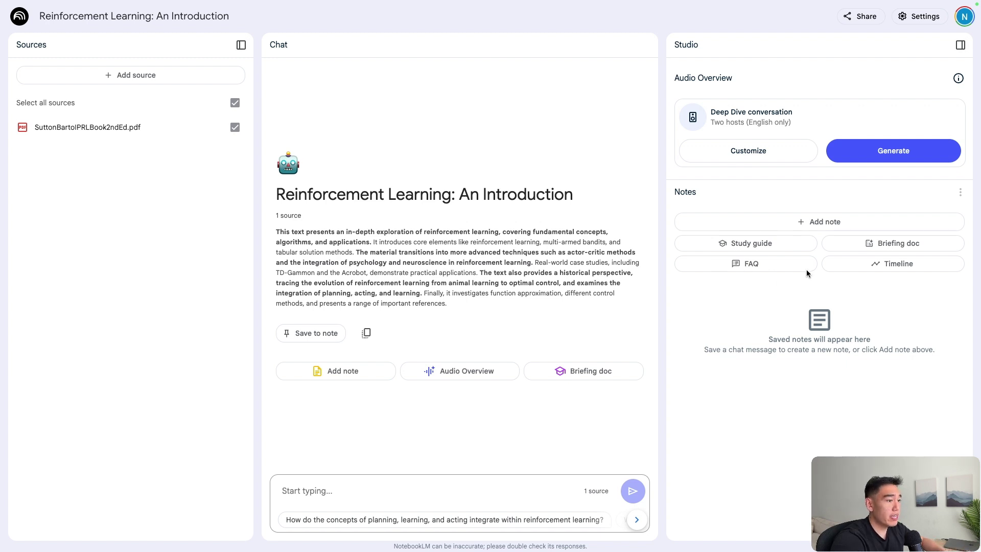
- Generate an audio overview instructed to cover beginner Reinforcement Learning topics with analogies for easier learning
{"action": "left_click", "coordinate": [800, 153]}
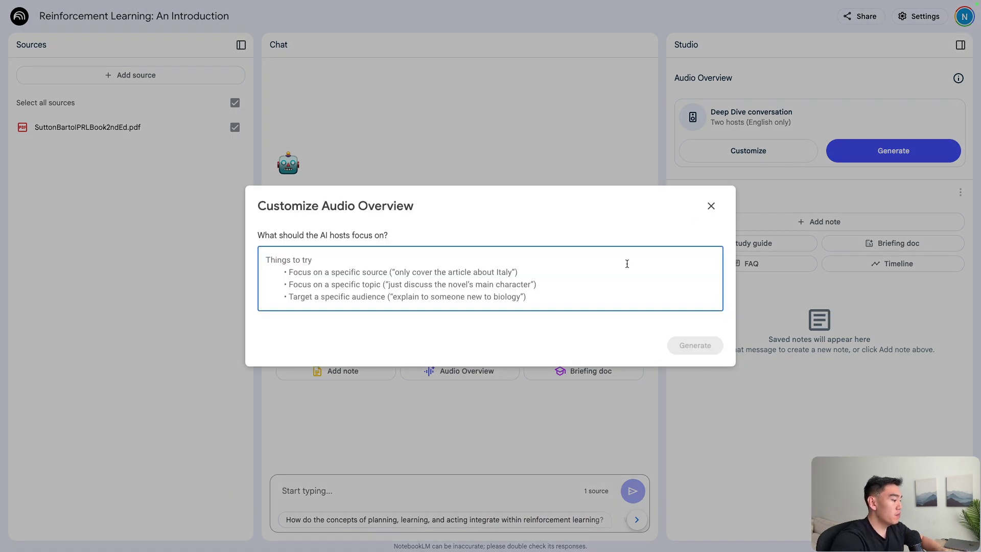
{"action": "type", "text": "Please focus on"}
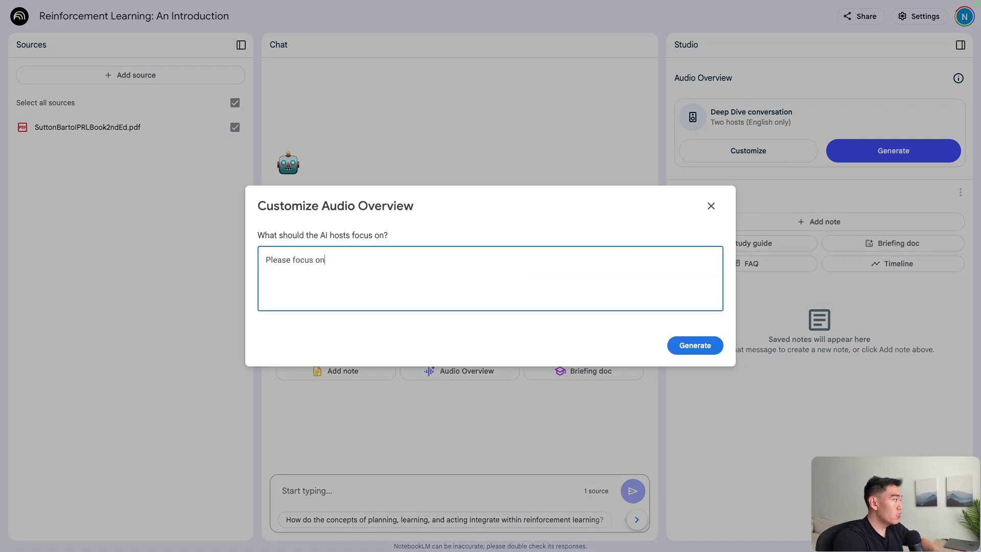
{"action": "type", "text": " all the beginner topics of Reinforcement Learning"}
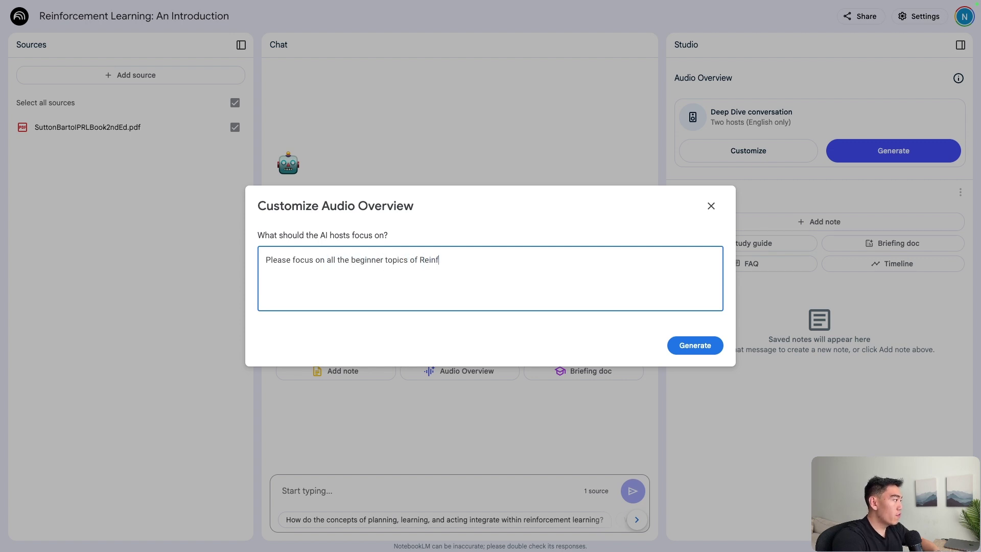
{"action": "left_click", "coordinate": [701, 335]}
{"action": "left_click", "coordinate": [368, 292]}
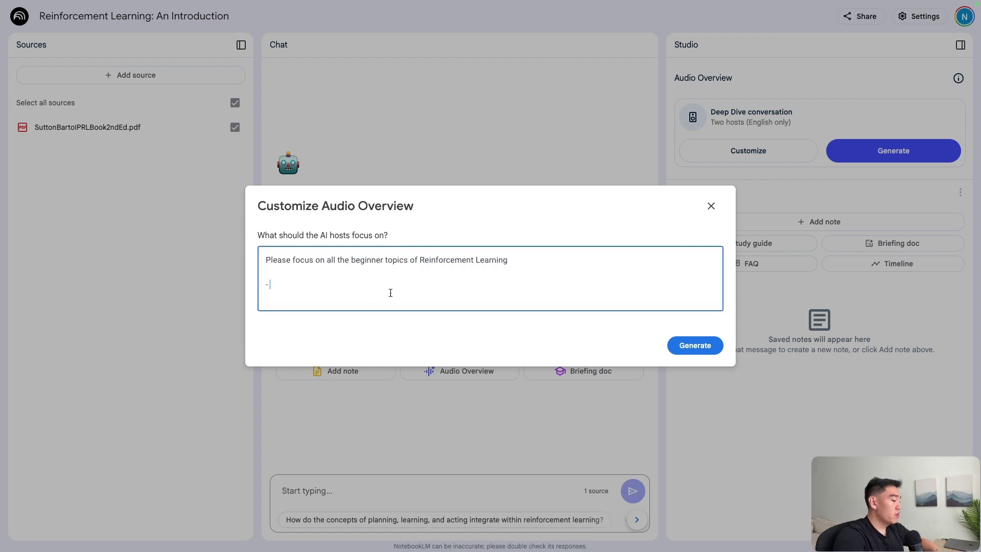
{"action": "type", "text": "Please include a"}
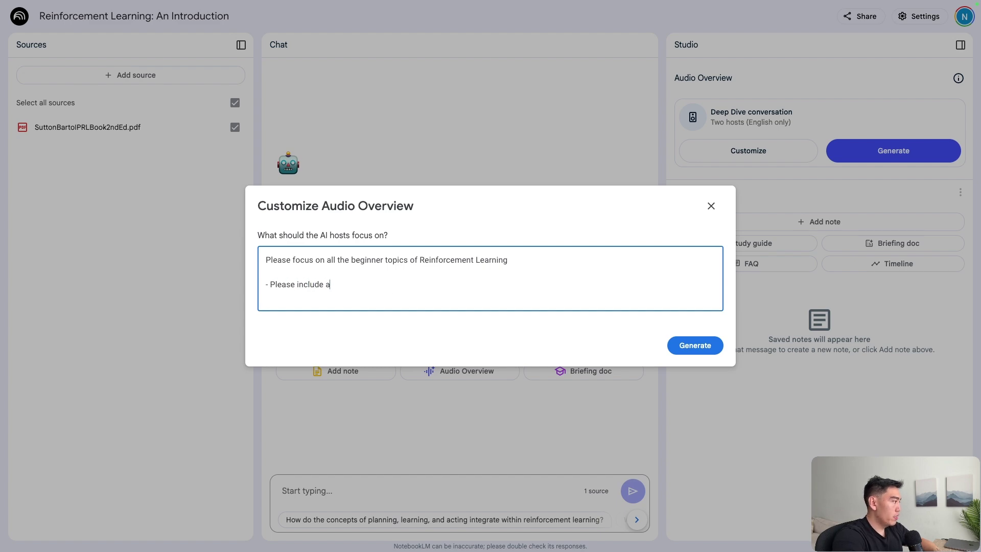
{"action": "type", "text": "nalogies whenever possible for easier learning"}
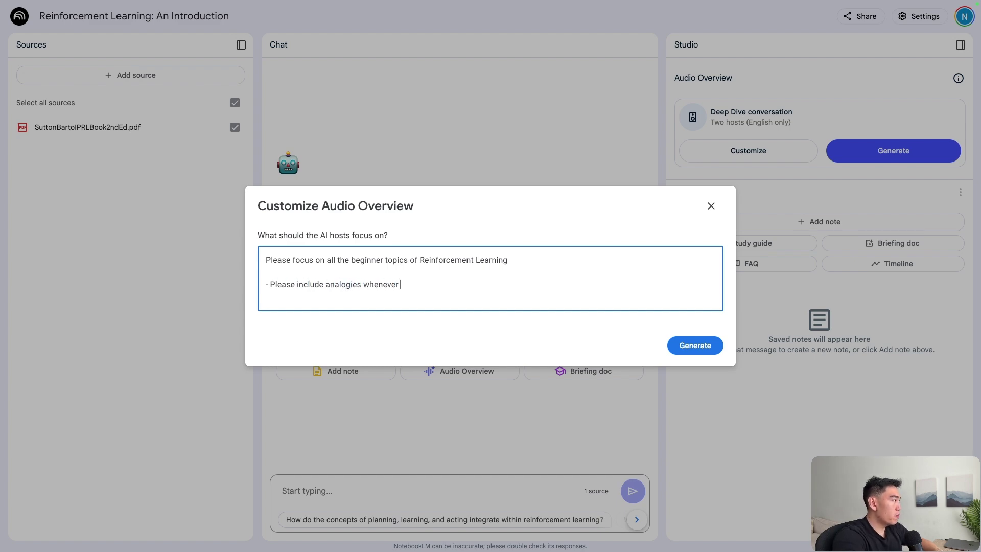
{"action": "left_click", "coordinate": [689, 352]}
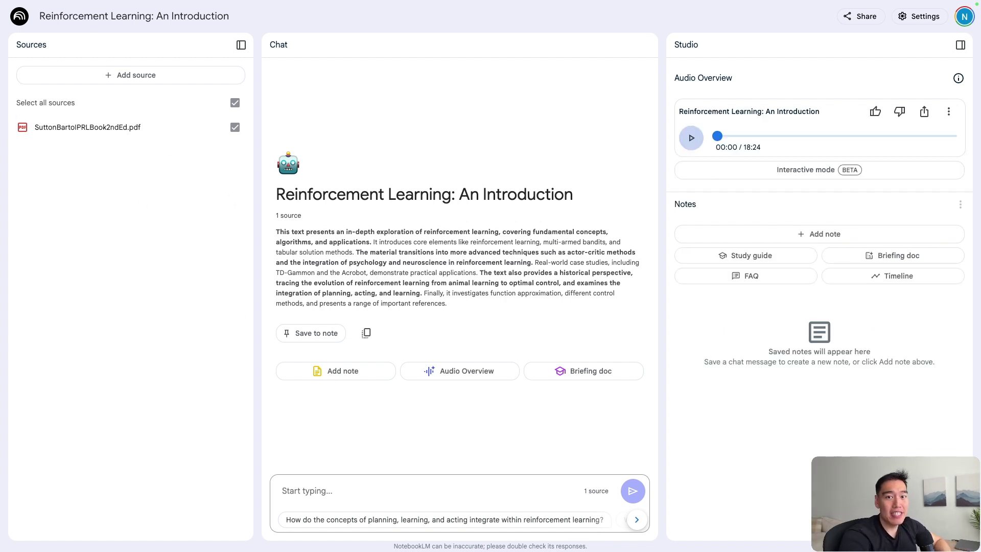
- Play the opening of the 18:24 Audio Overview, then pause it
{"action": "left_click", "coordinate": [691, 137]}
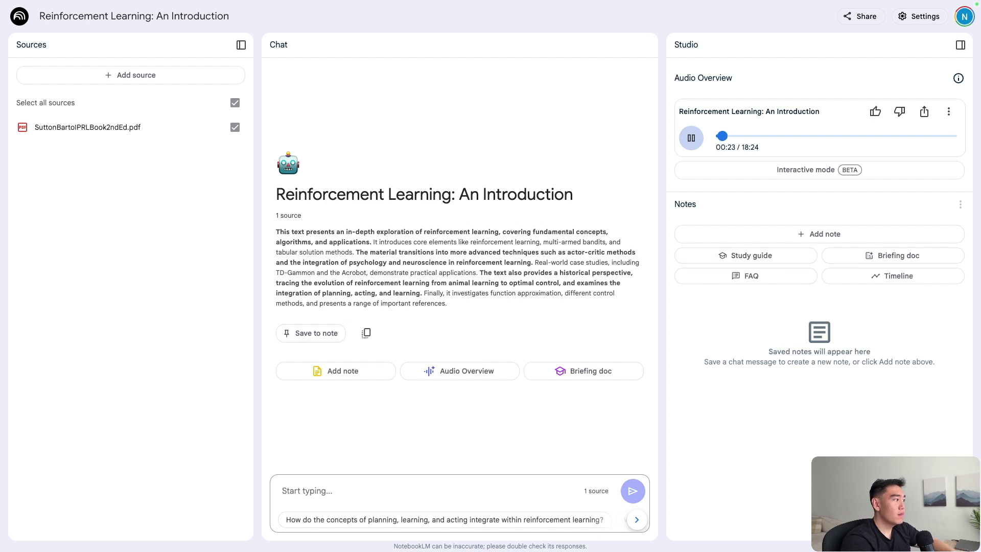
{"action": "left_click", "coordinate": [689, 139]}
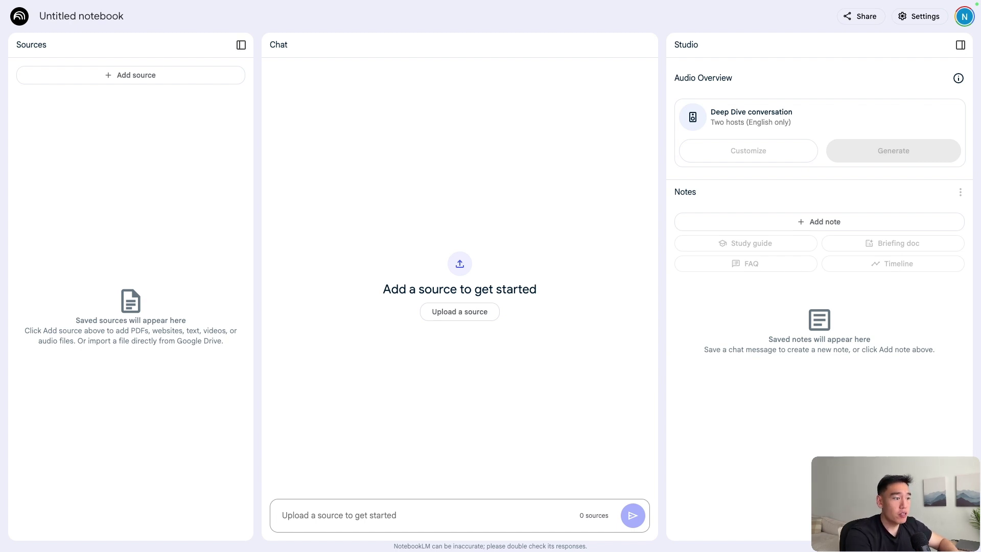
- Add the DeepSeek-Coder GitHub repository URL as a website source
{"action": "left_click", "coordinate": [472, 311]}
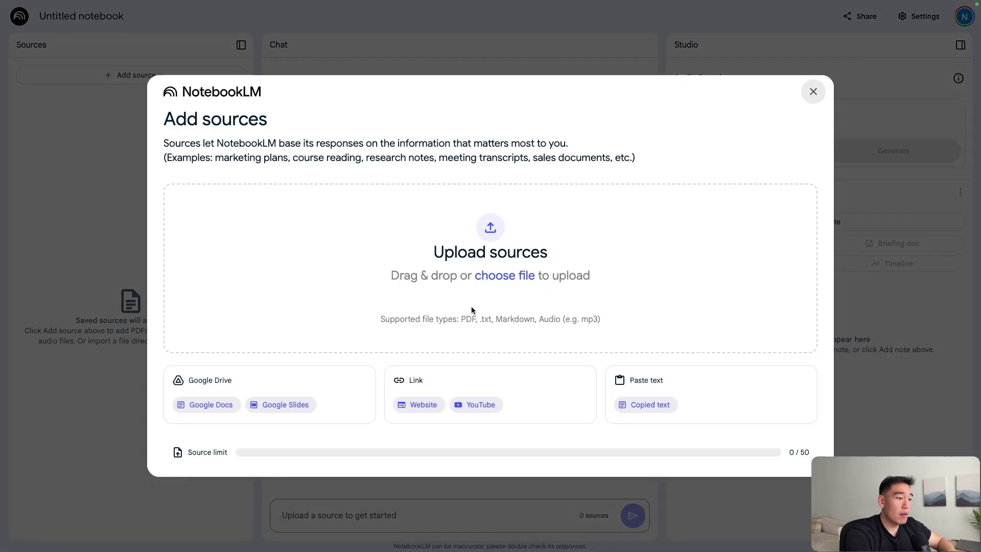
{"action": "left_click", "coordinate": [424, 404]}
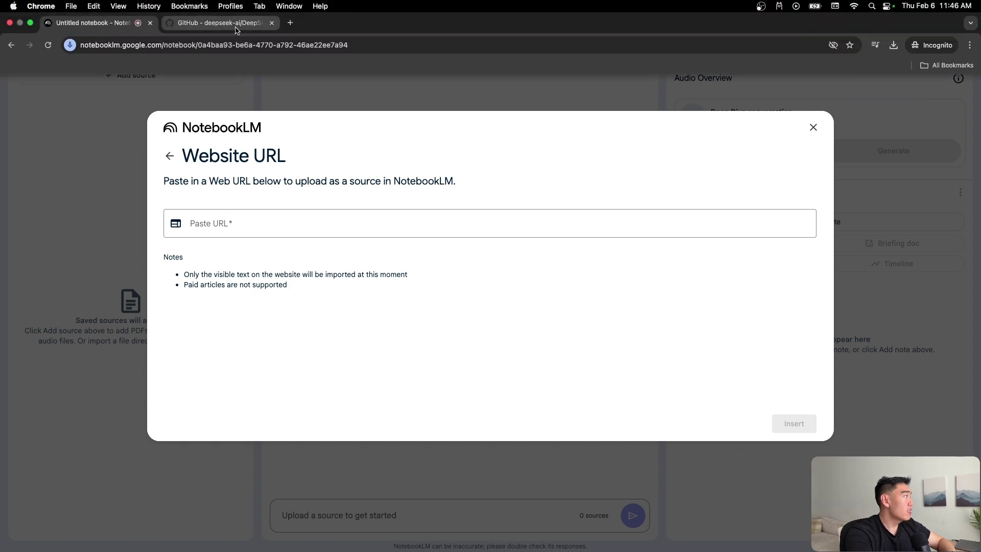
{"action": "left_click", "coordinate": [236, 30]}
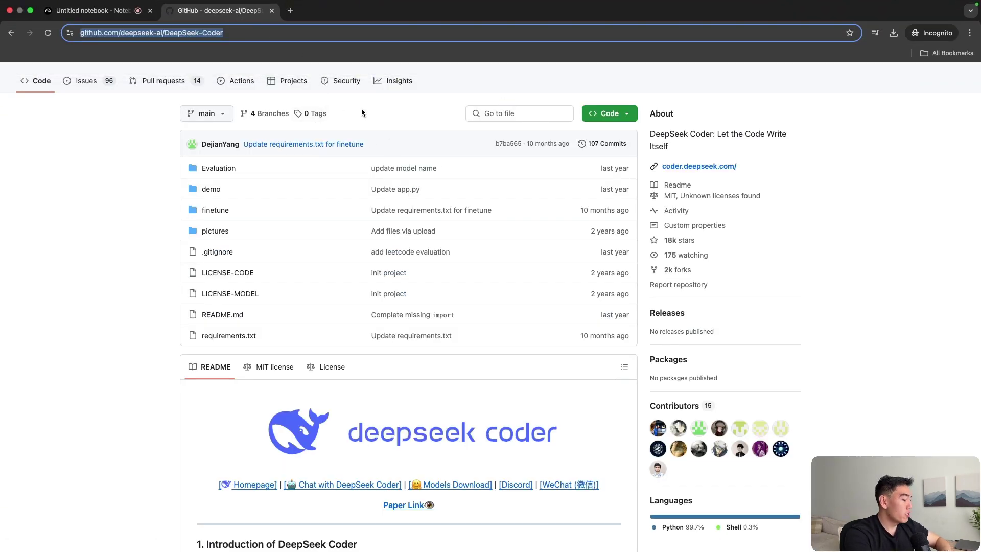
{"action": "left_click", "coordinate": [99, 15]}
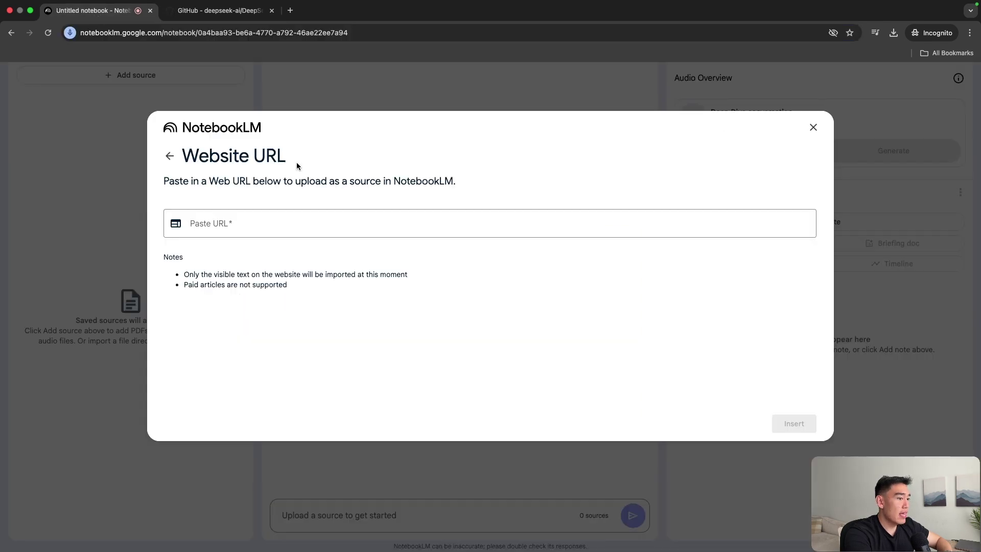
{"action": "left_click", "coordinate": [333, 220]}
{"action": "type", "text": "https://github.com/deepseek-ai/DeepSeek-Coder"}
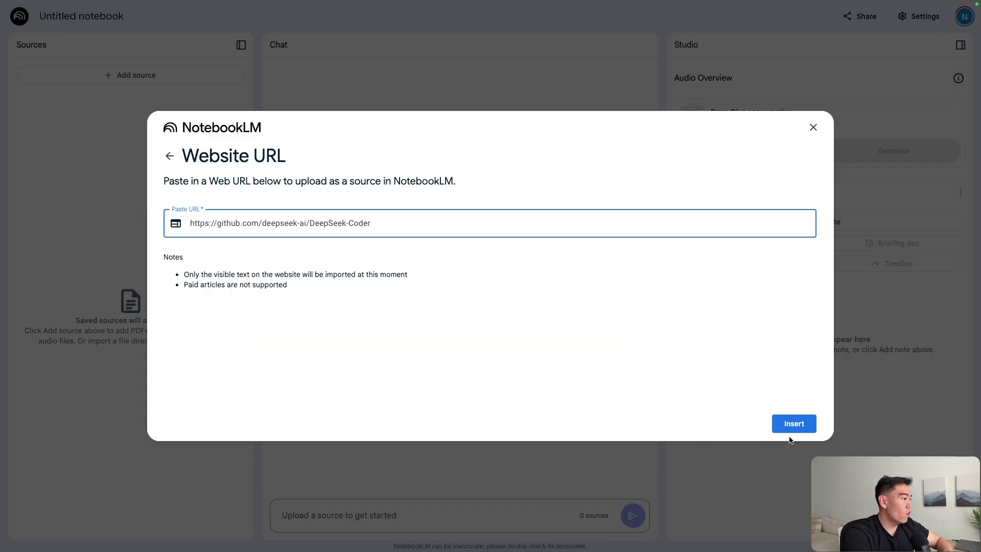
{"action": "left_click", "coordinate": [796, 428]}
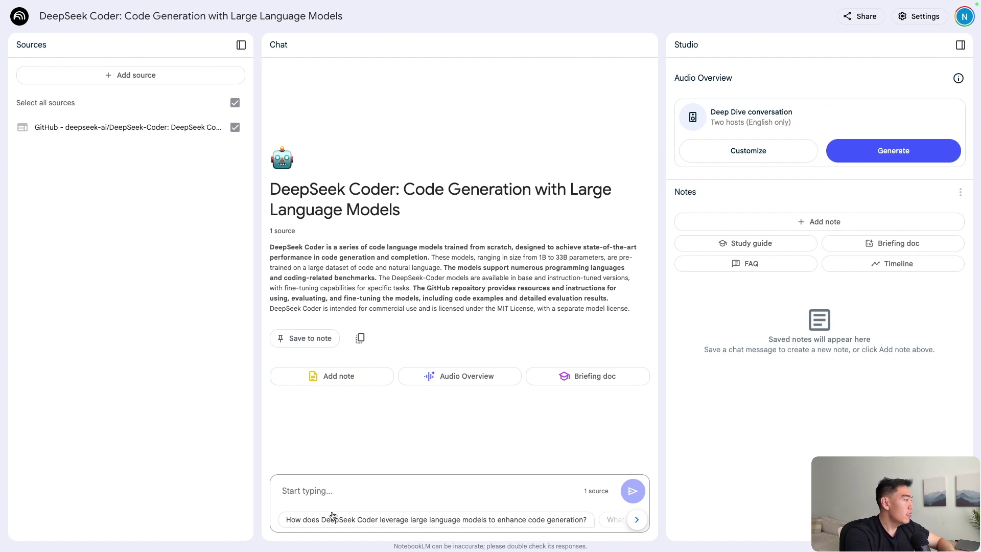
- Ask the suggested question on DeepSeek Coder's code generation and read the cited answer
{"action": "left_click", "coordinate": [414, 525]}
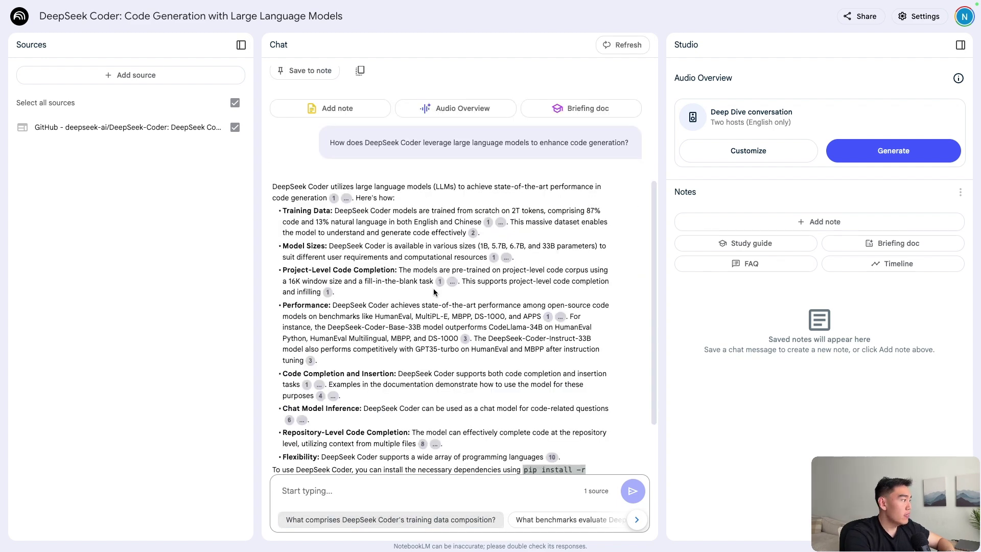
{"action": "scroll", "coordinate": [409, 276], "scroll_direction": "down", "scroll_amount": 2}
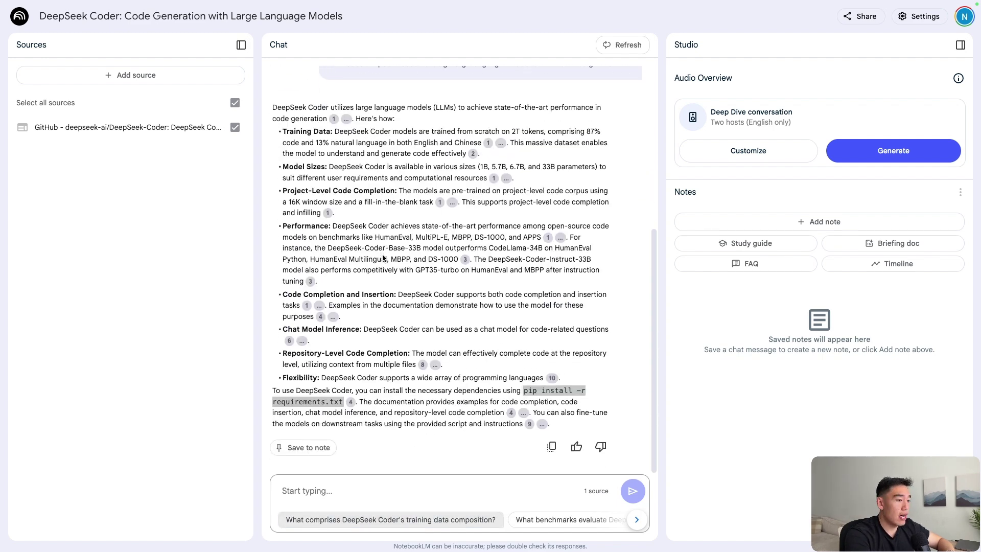
{"action": "left_click", "coordinate": [428, 490]}
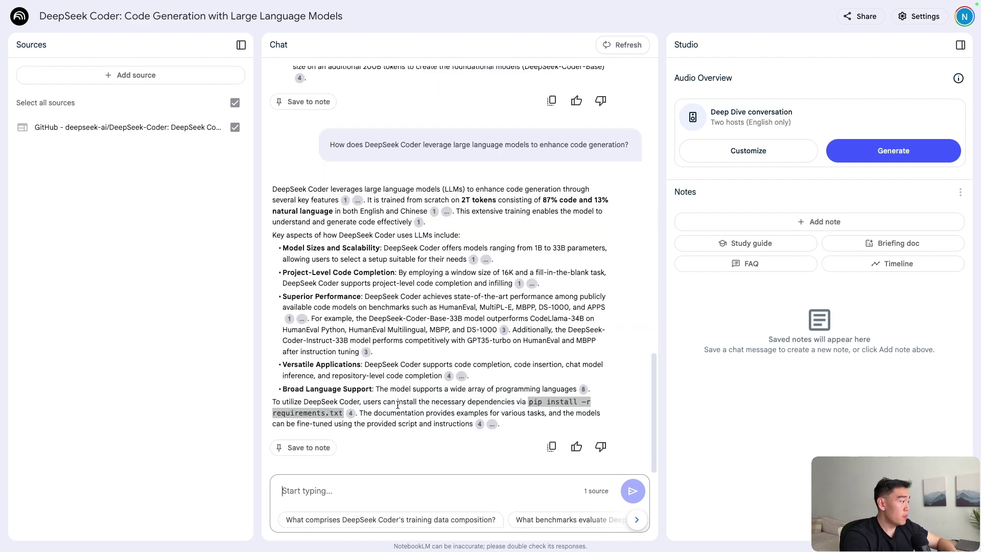
{"action": "scroll", "coordinate": [450, 348], "scroll_direction": "up", "scroll_amount": 5}
{"action": "scroll", "coordinate": [440, 345], "scroll_direction": "up", "scroll_amount": 3}
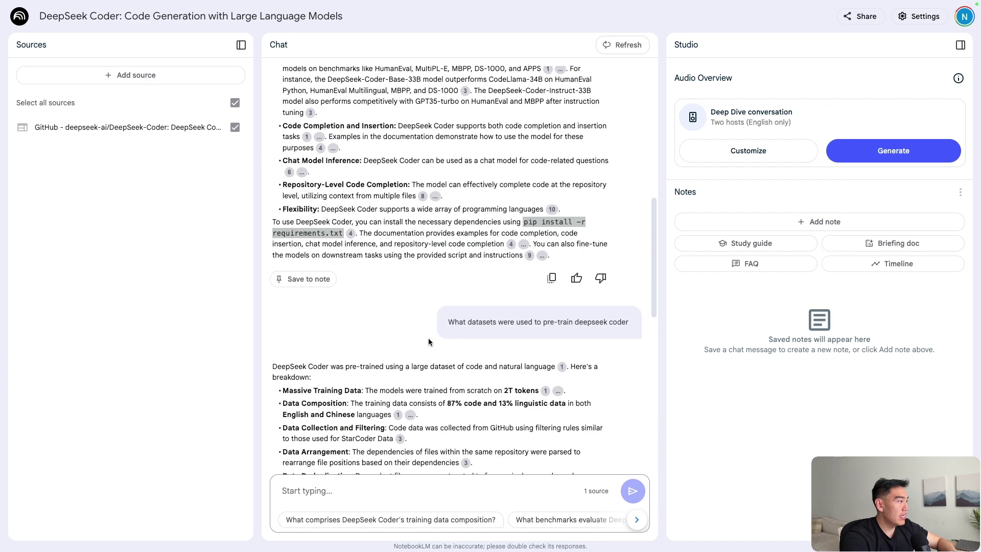
{"action": "scroll", "coordinate": [518, 245], "scroll_direction": "down", "scroll_amount": 10}
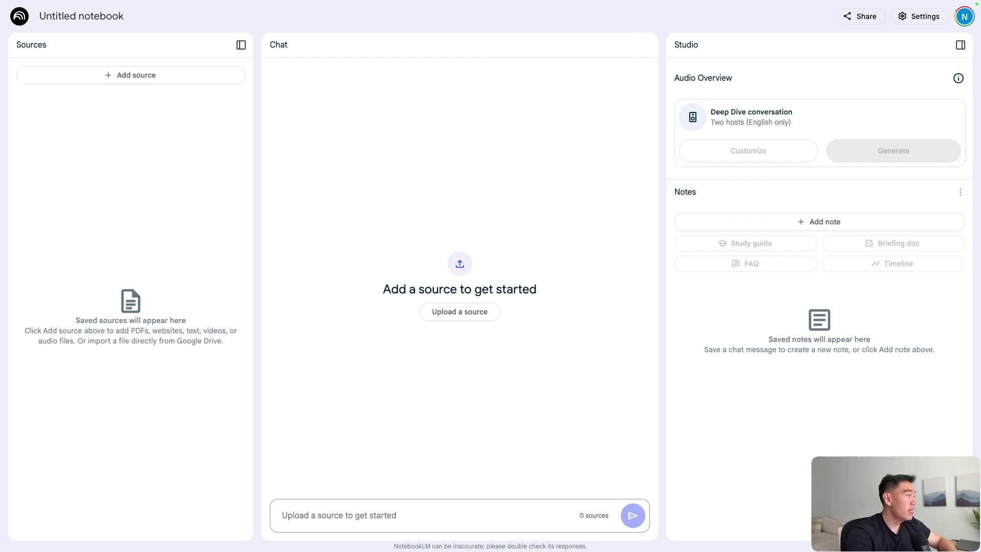
- Add the MIT Lecture 1: Introduction to Power Electronics YouTube video as the notebook's source via its URL
{"action": "left_click", "coordinate": [468, 311]}
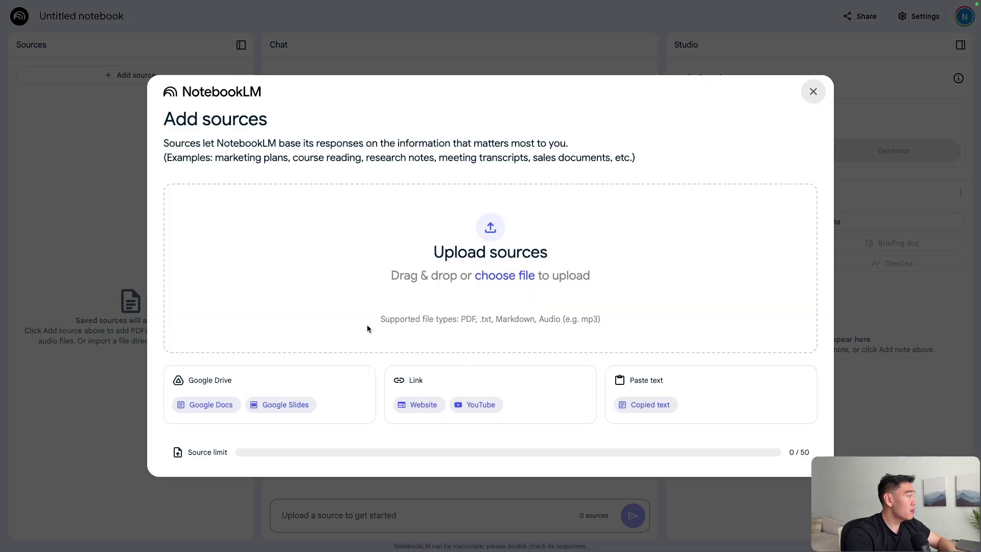
{"action": "left_click", "coordinate": [488, 403]}
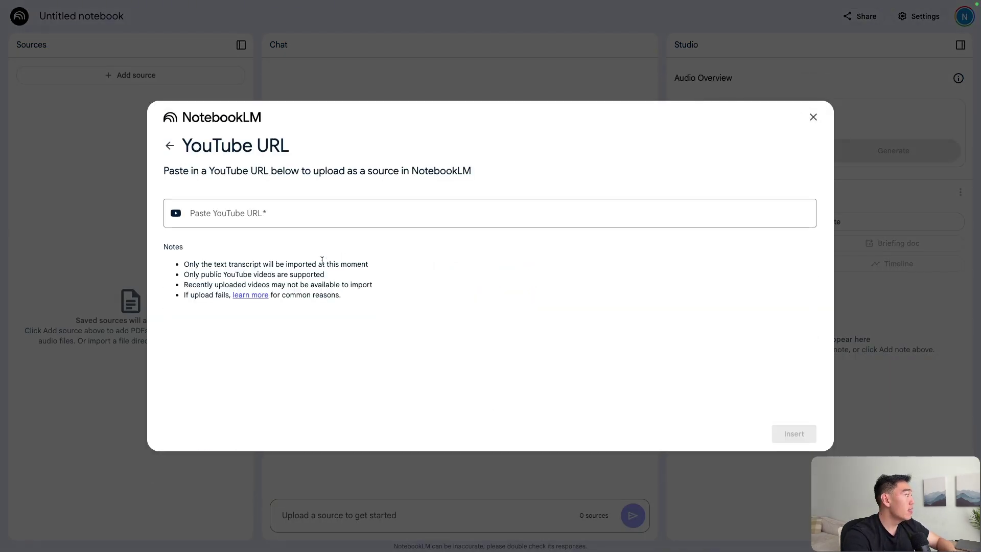
{"action": "left_click", "coordinate": [219, 10]}
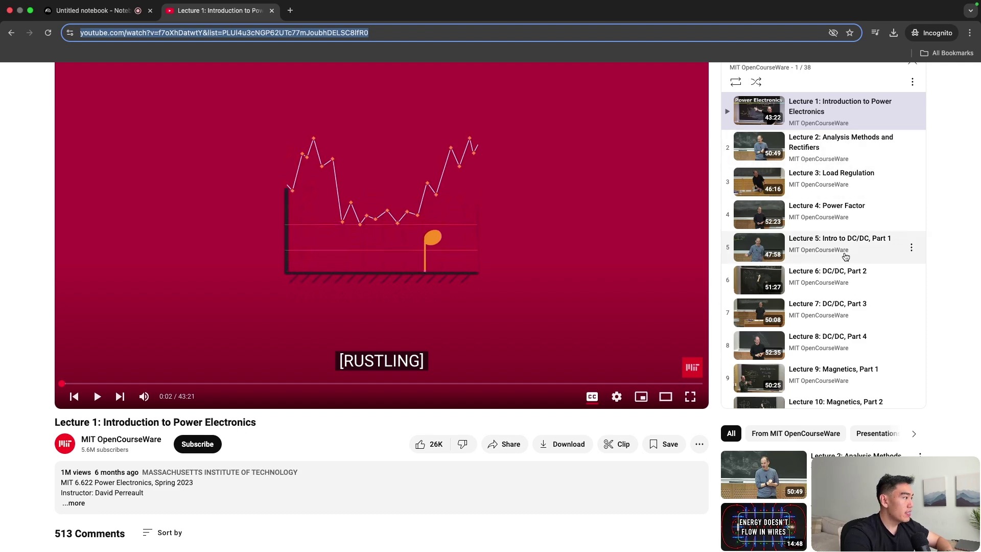
{"action": "scroll", "coordinate": [869, 263], "scroll_direction": "down", "scroll_amount": 7}
{"action": "scroll", "coordinate": [846, 271], "scroll_direction": "up", "scroll_amount": 6}
{"action": "scroll", "coordinate": [869, 255], "scroll_direction": "up", "scroll_amount": 2}
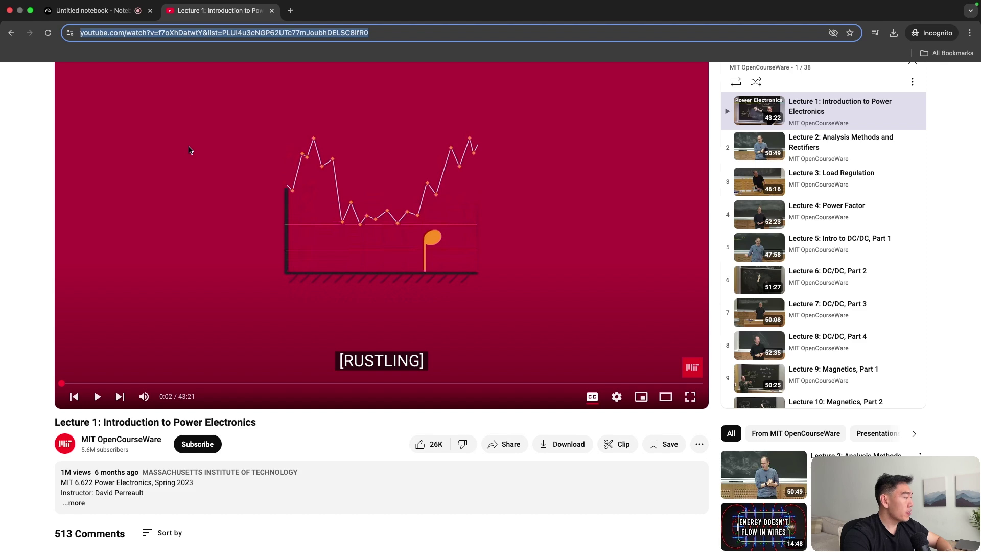
{"action": "left_click", "coordinate": [92, 10]}
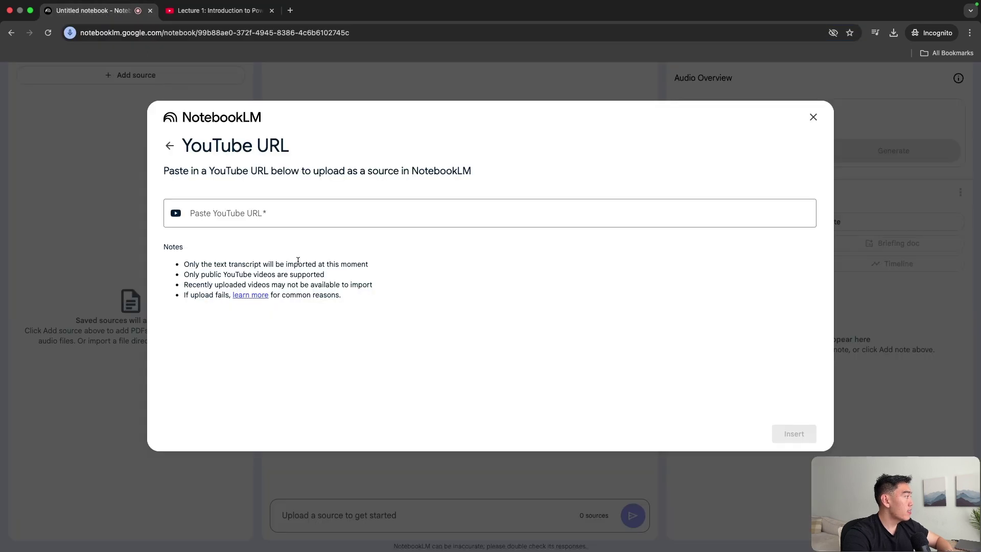
{"action": "left_click", "coordinate": [266, 209]}
{"action": "key", "text": "ctrl+v"}
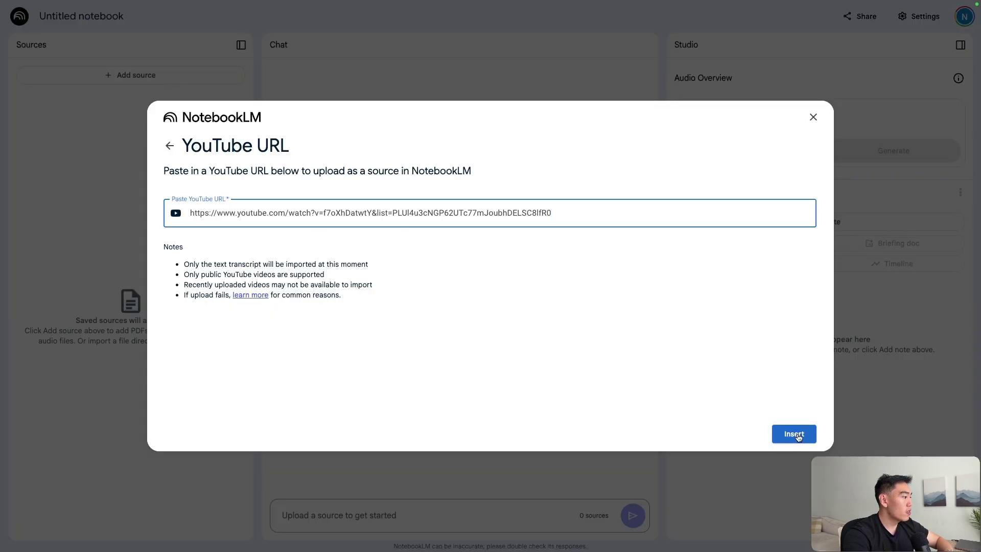
{"action": "left_click", "coordinate": [794, 434]}
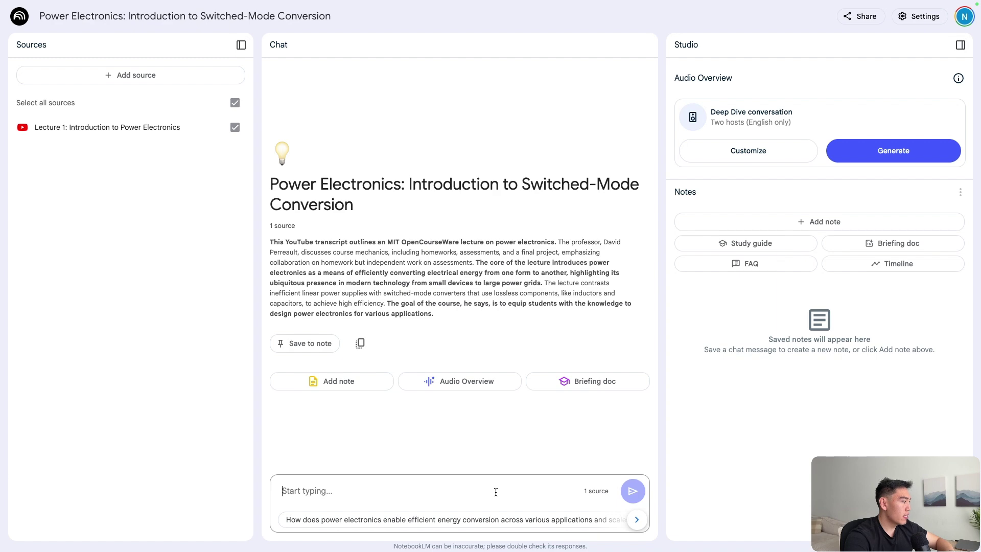
- Ask the notebook for a general overview of the lecture's key concepts
{"action": "type", "text": "Please provide a general overview on key concepts discussed in the video"}
{"action": "key", "text": "Return"}
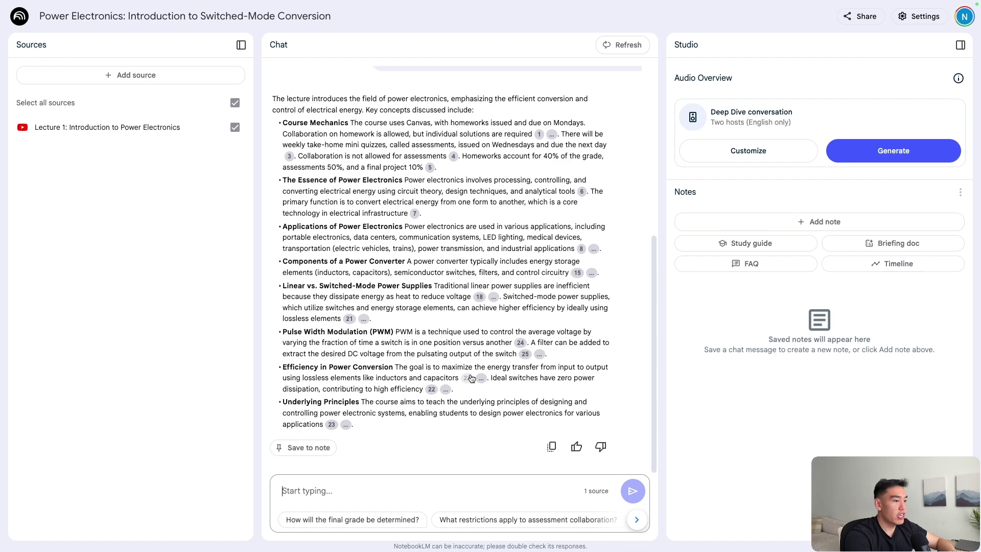
{"action": "mouse_move", "coordinate": [471, 378]}
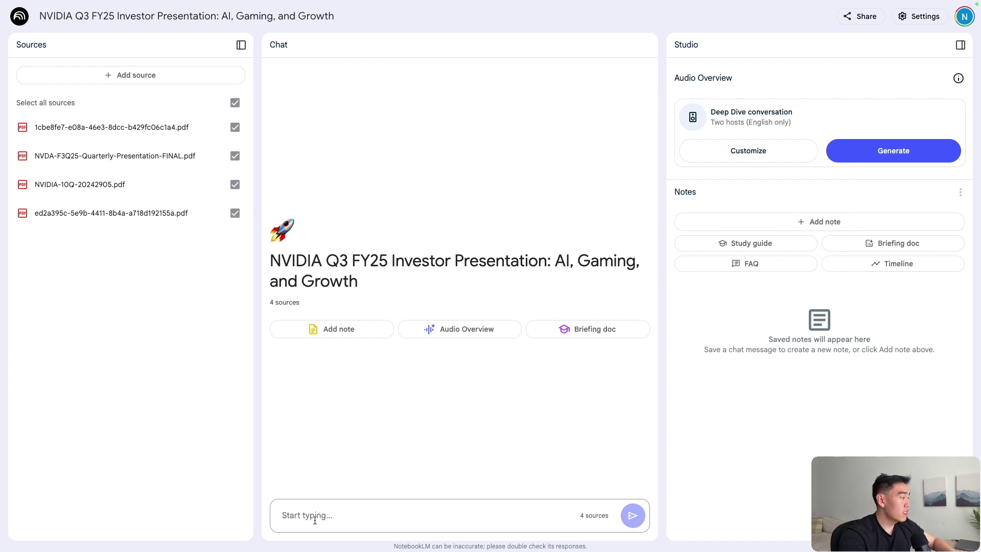
- Ask the NVIDIA notebook "How does the health of the company look?"
{"action": "left_click", "coordinate": [331, 521]}
{"action": "type", "text": "How does the health of the company look?"}
{"action": "key", "text": "Return"}
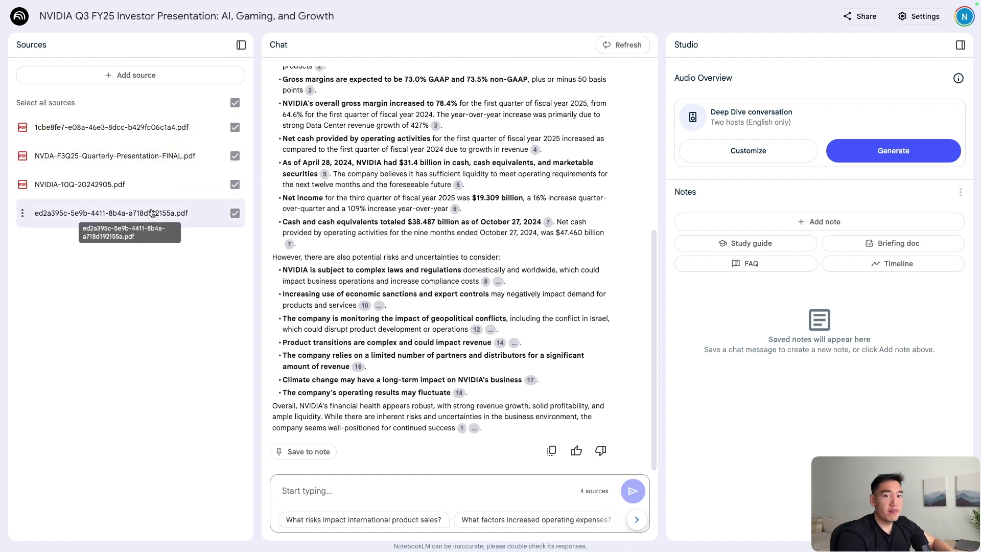
- Highlight the answer's key financial figures and read through the rest of the response
{"action": "scroll", "coordinate": [364, 261], "scroll_direction": "up", "scroll_amount": 5}
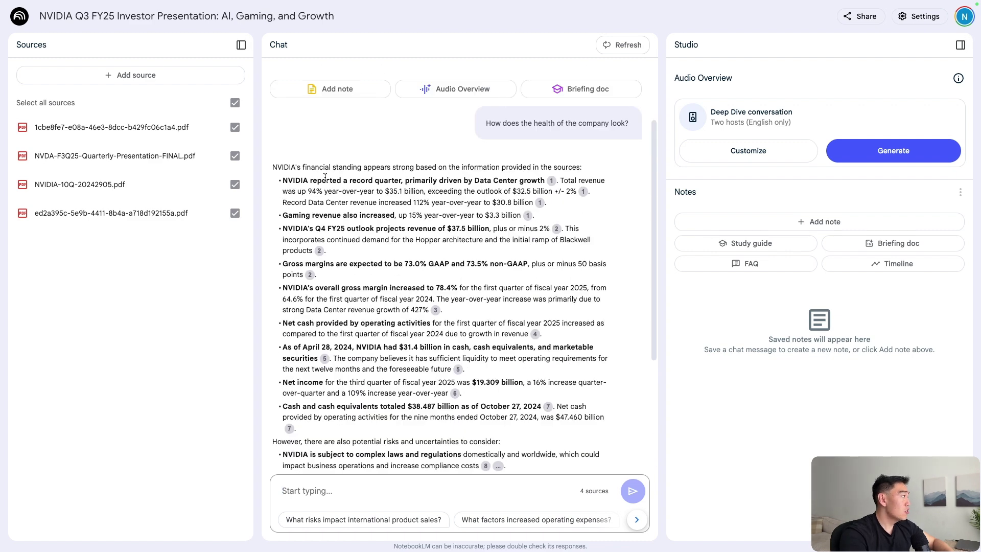
{"action": "left_click_drag", "start_coordinate": [326, 180], "coordinate": [424, 327]}
{"action": "scroll", "coordinate": [423, 322], "scroll_direction": "down", "scroll_amount": 1}
{"action": "scroll", "coordinate": [487, 323], "scroll_direction": "down", "scroll_amount": 3}
{"action": "scroll", "coordinate": [487, 323], "scroll_direction": "down", "scroll_amount": 2}
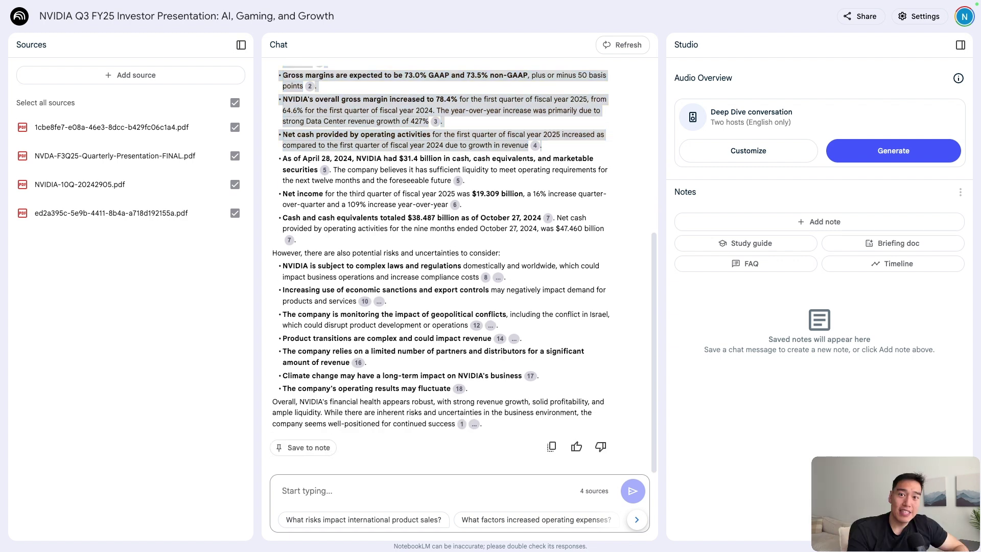